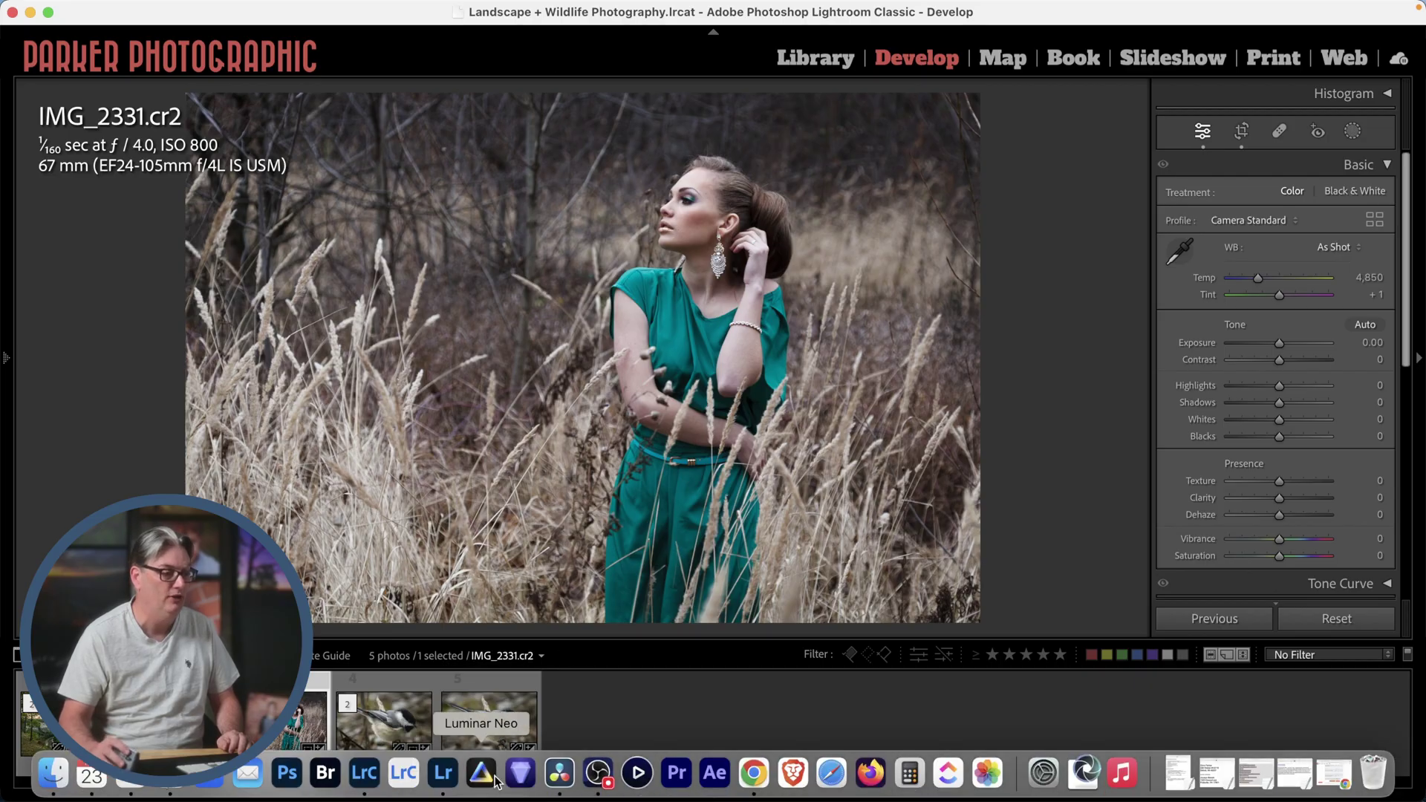
- Switch to the Lightroom cloud app, then back to Lightroom Classic's Develop module
{"action": "left_click", "coordinate": [444, 774]}
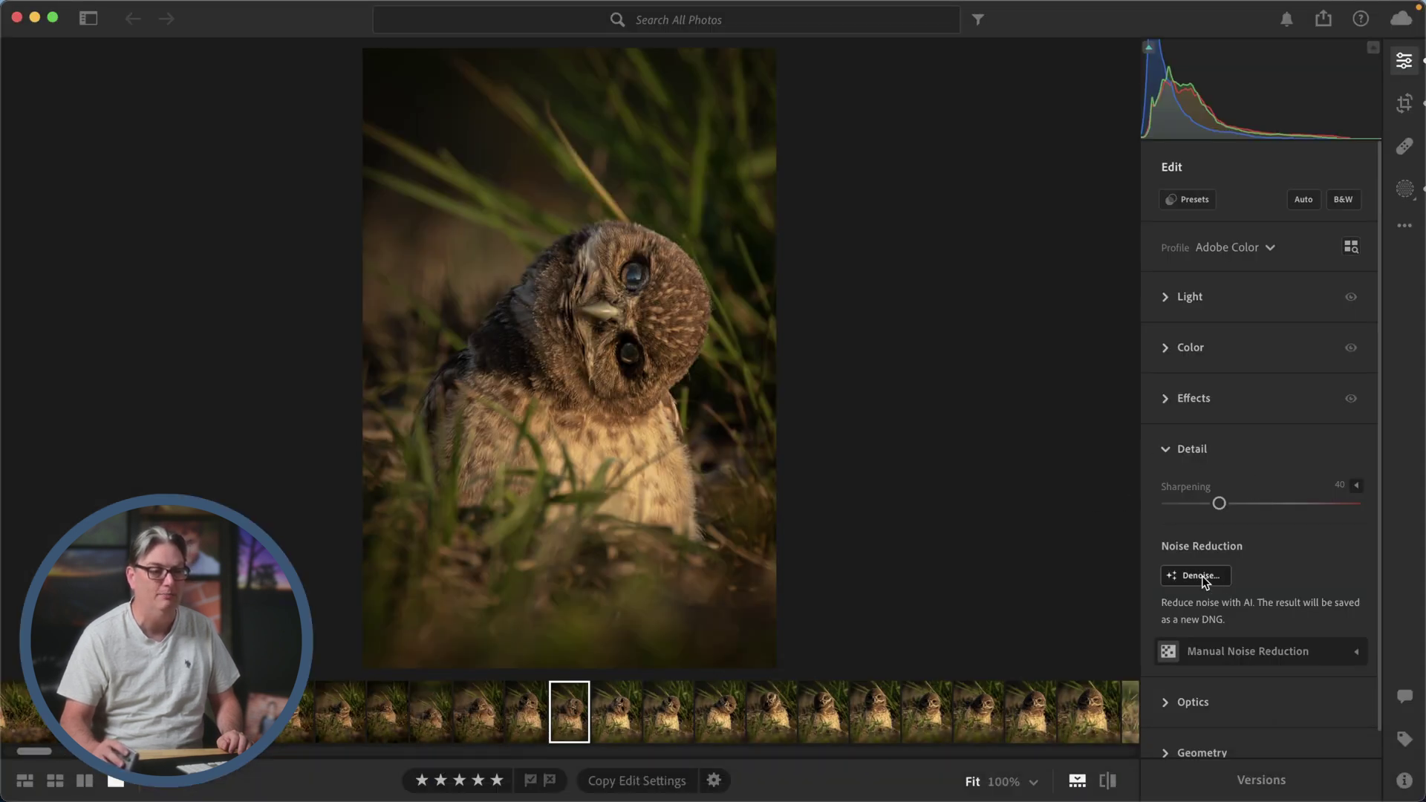
{"action": "left_click", "coordinate": [366, 774]}
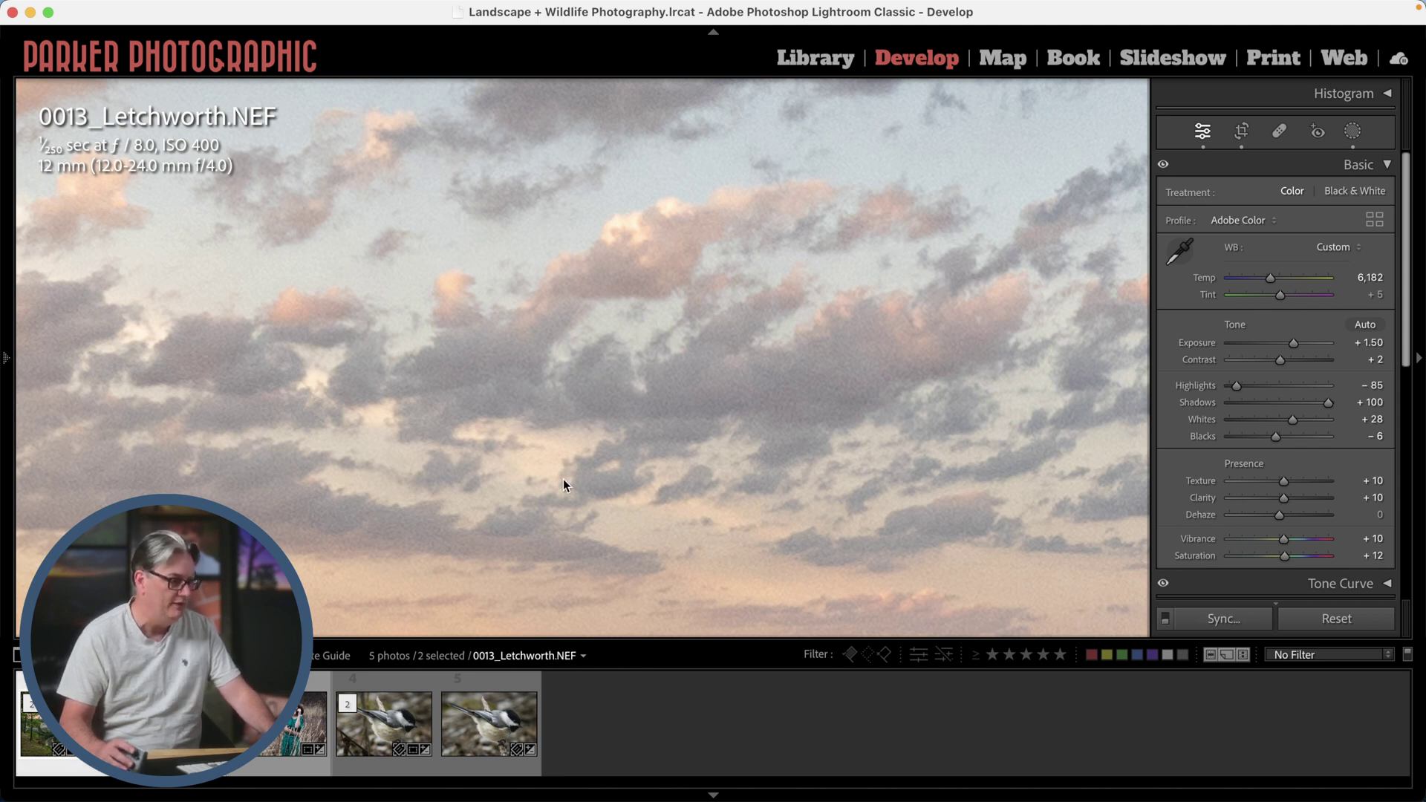
- Compare 0013_Letchworth.NEF side by side with its Enhanced-NR DNG, with side panels hidden
{"action": "key", "text": "c"}
{"action": "key", "text": "Tab"}
{"action": "key", "text": "Tab"}
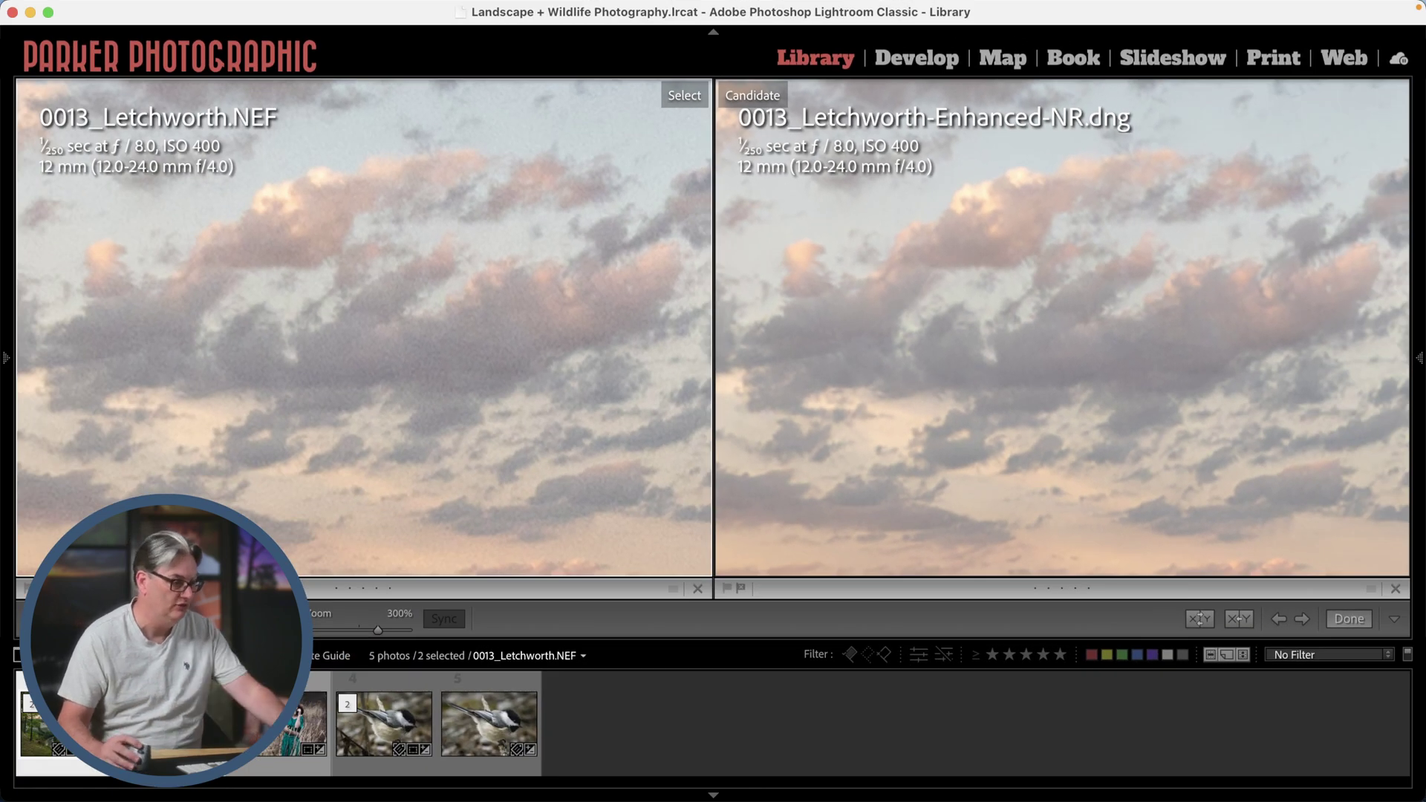
- Select the portrait IMG_2331.cr2 in the grid and view it enlarged
{"action": "key", "text": "g"}
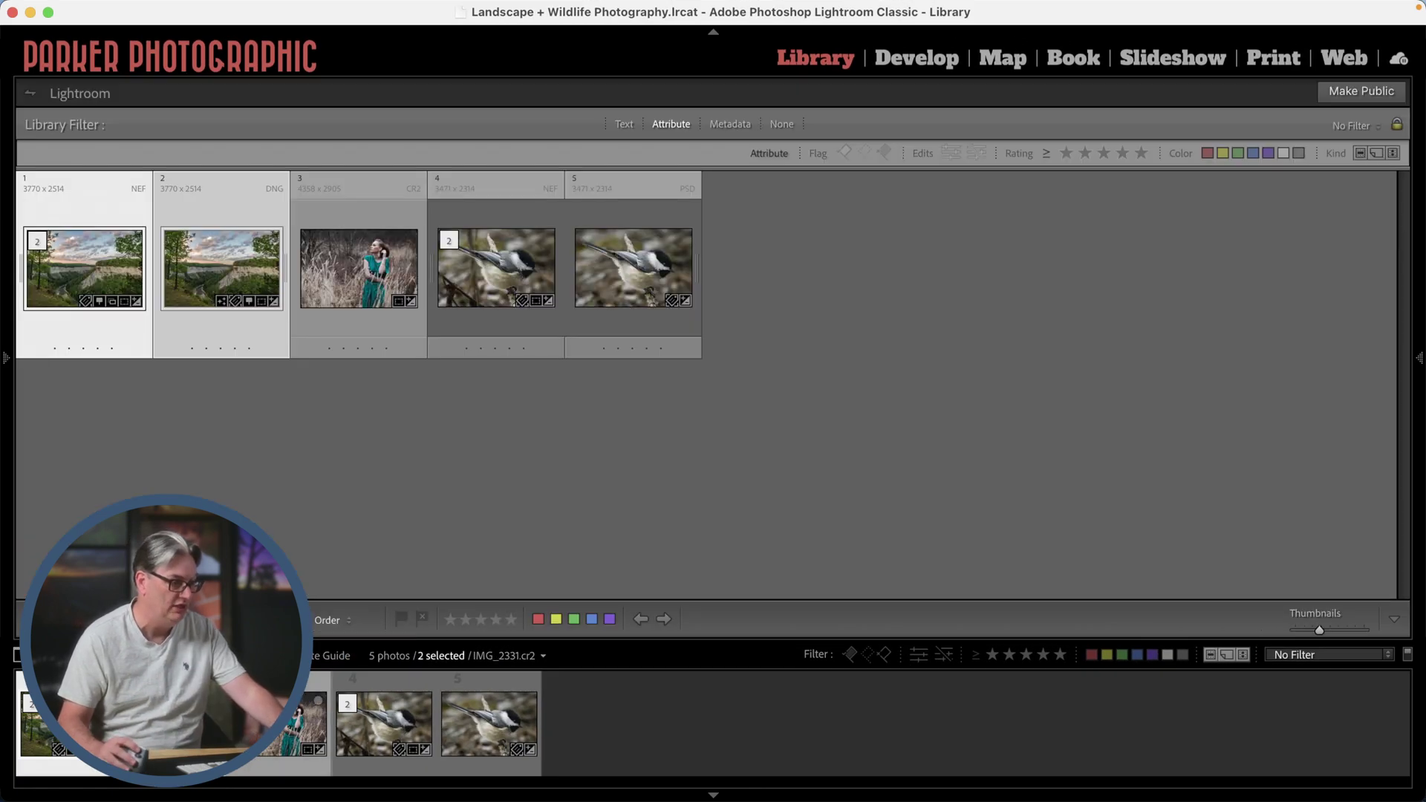
{"action": "left_click", "coordinate": [358, 267]}
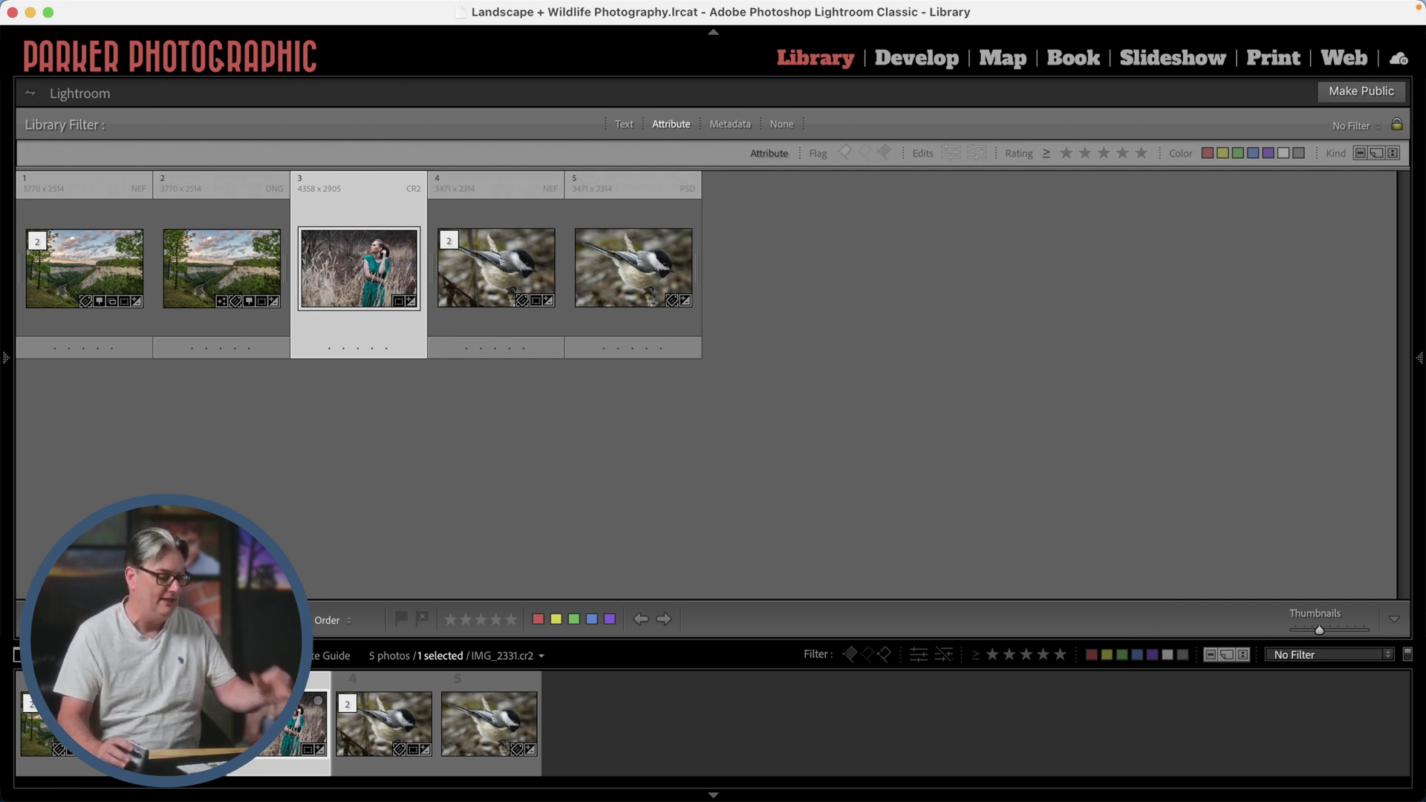
{"action": "key", "text": "z"}
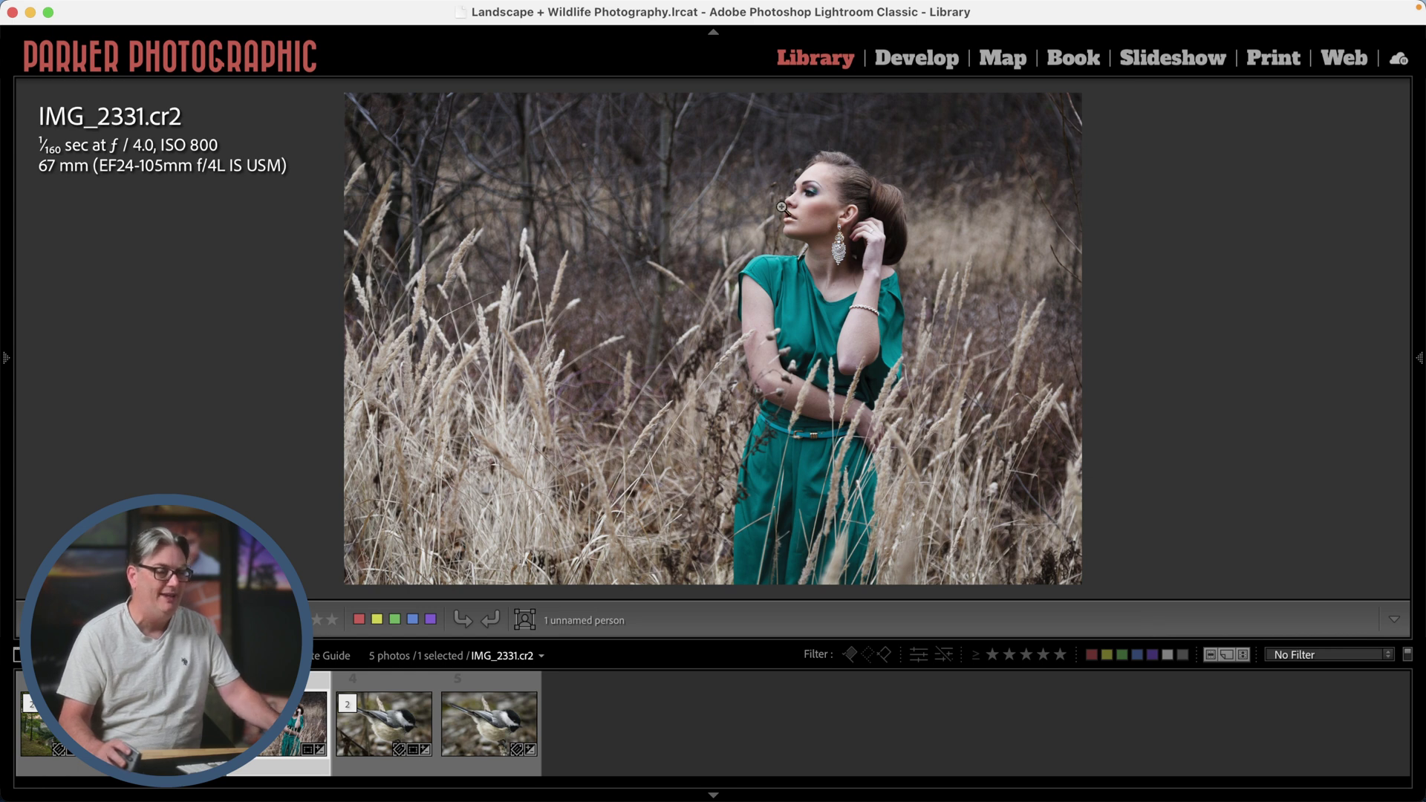
{"action": "key", "text": "g"}
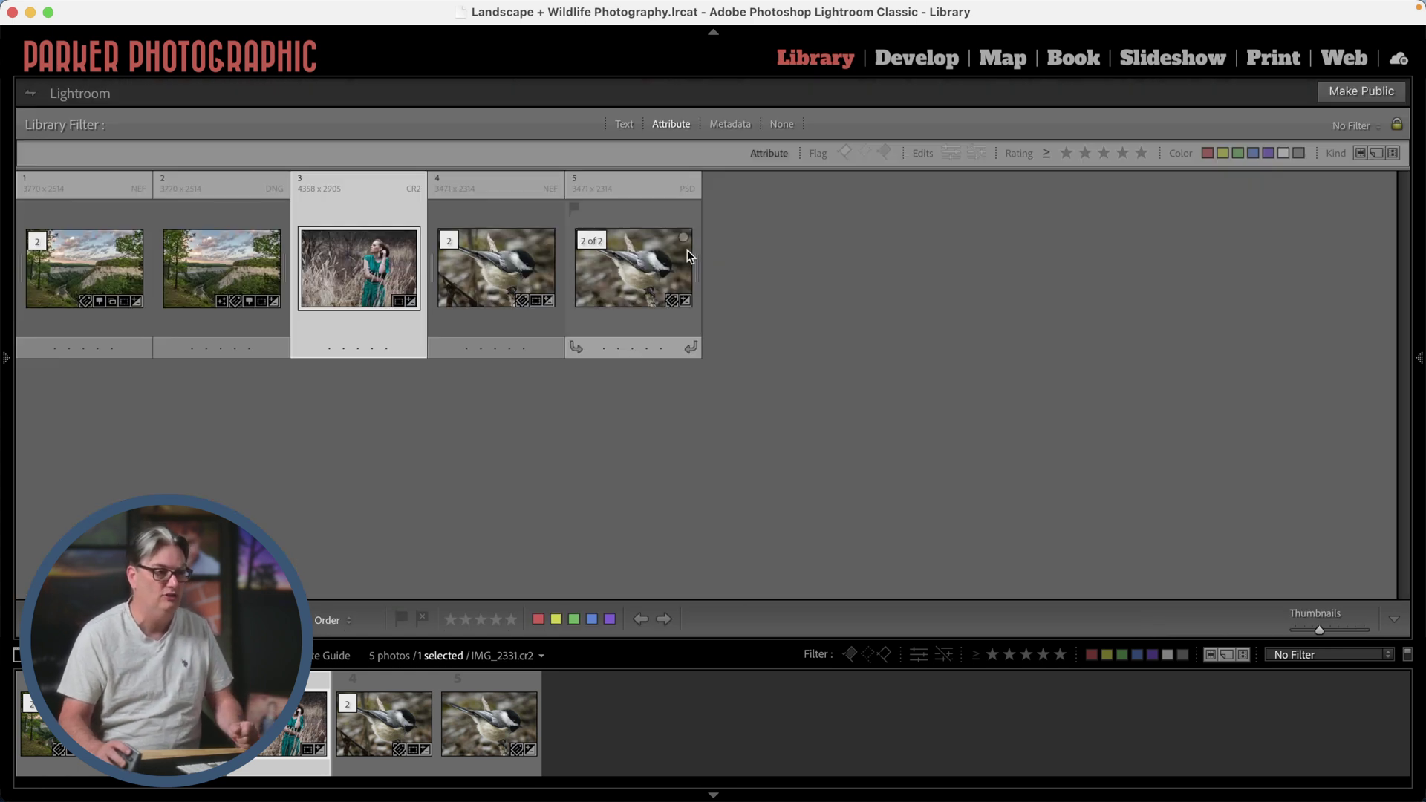
{"action": "key", "text": "z"}
{"action": "left_click_drag", "start_coordinate": [770, 264], "coordinate": [567, 268]}
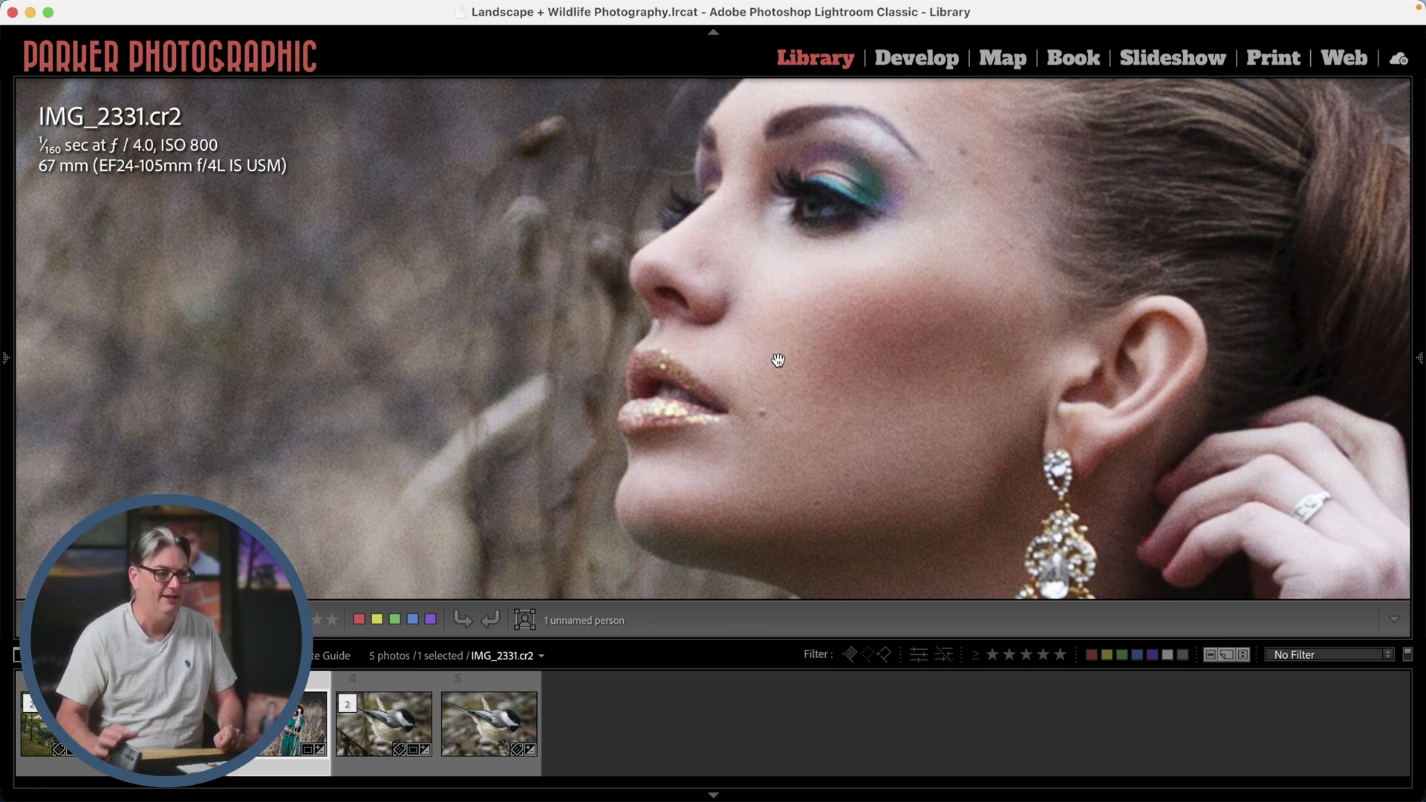
{"action": "key", "text": "g"}
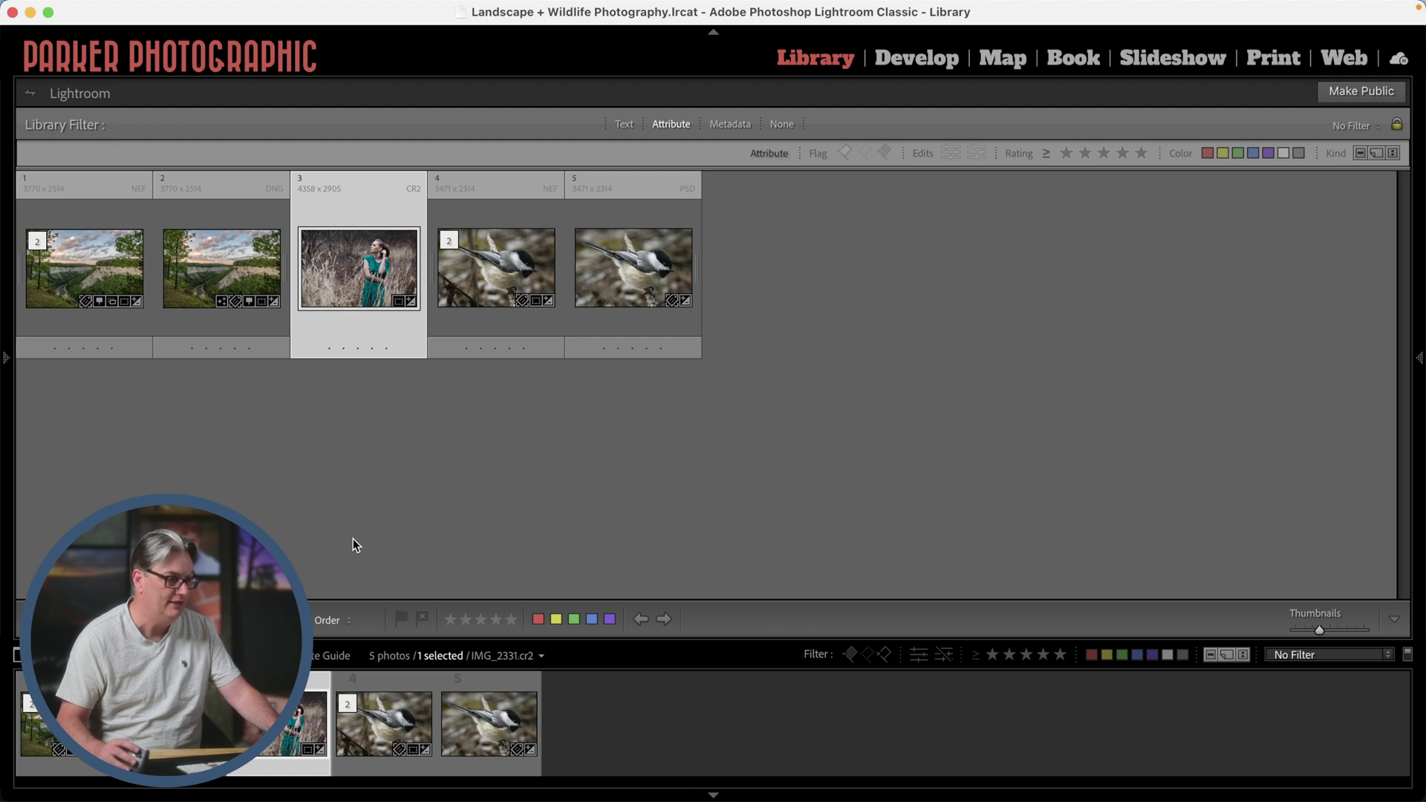
- Open the raw chickadee _DSC1108.NEF in Develop and zoom in on its eye to inspect grain
{"action": "left_click", "coordinate": [486, 680]}
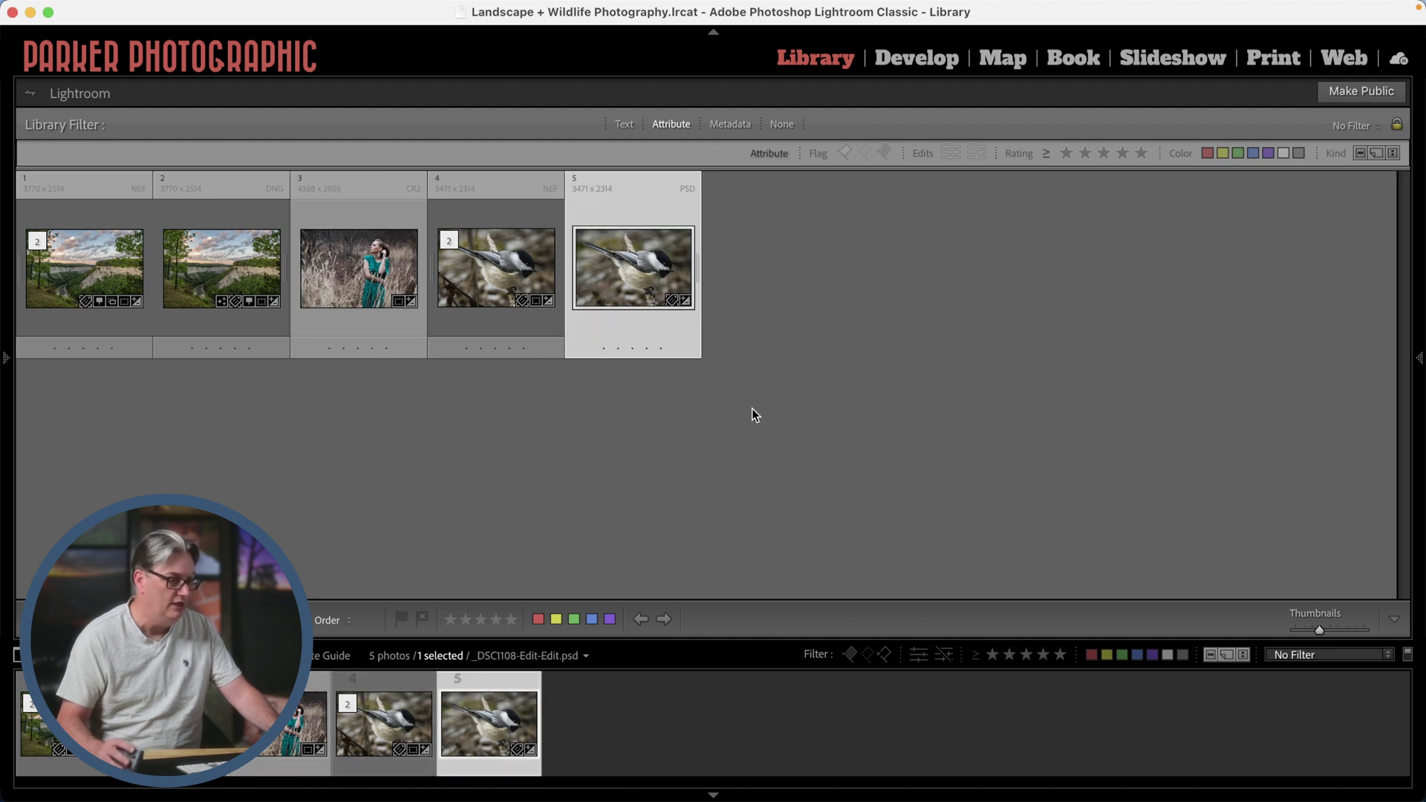
{"action": "key", "text": "d"}
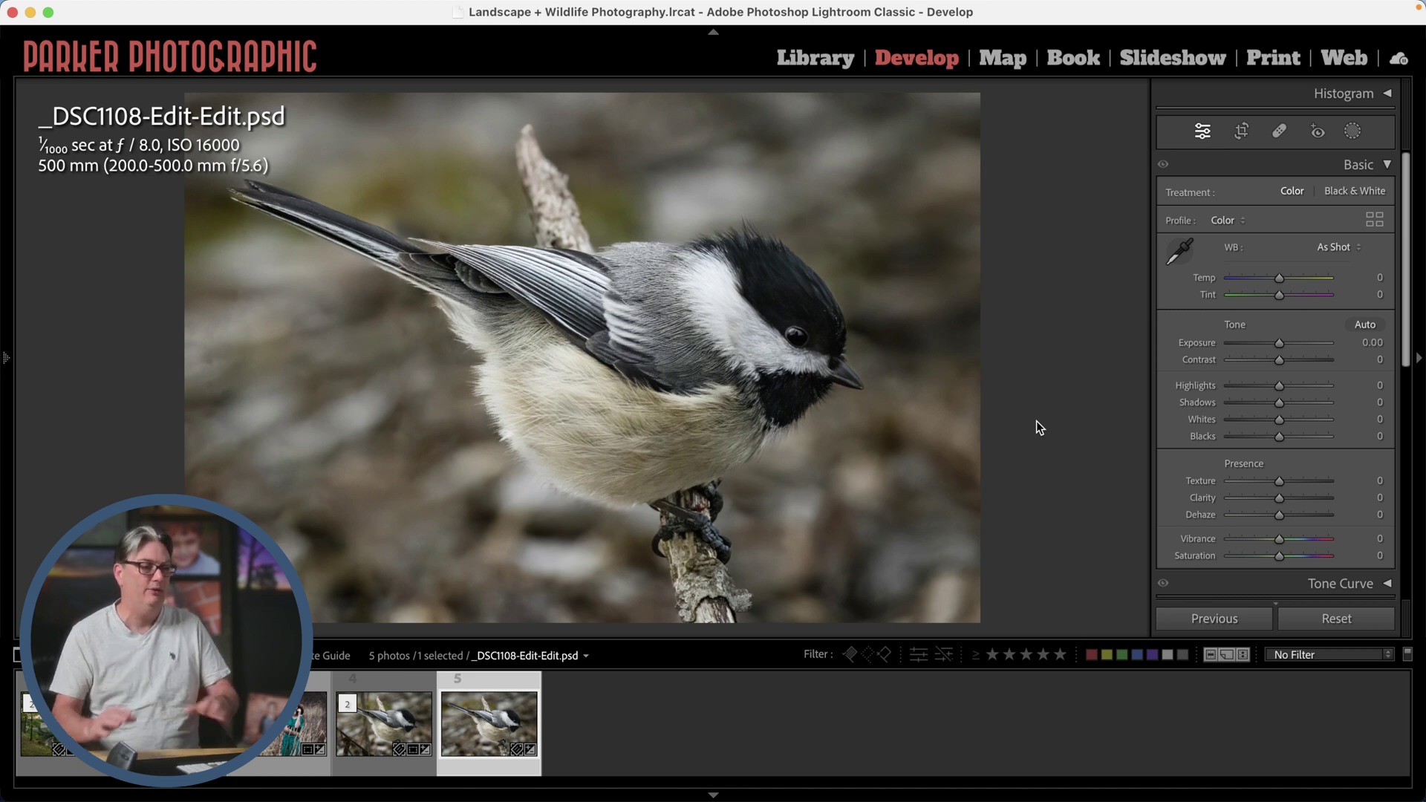
{"action": "key", "text": "Left"}
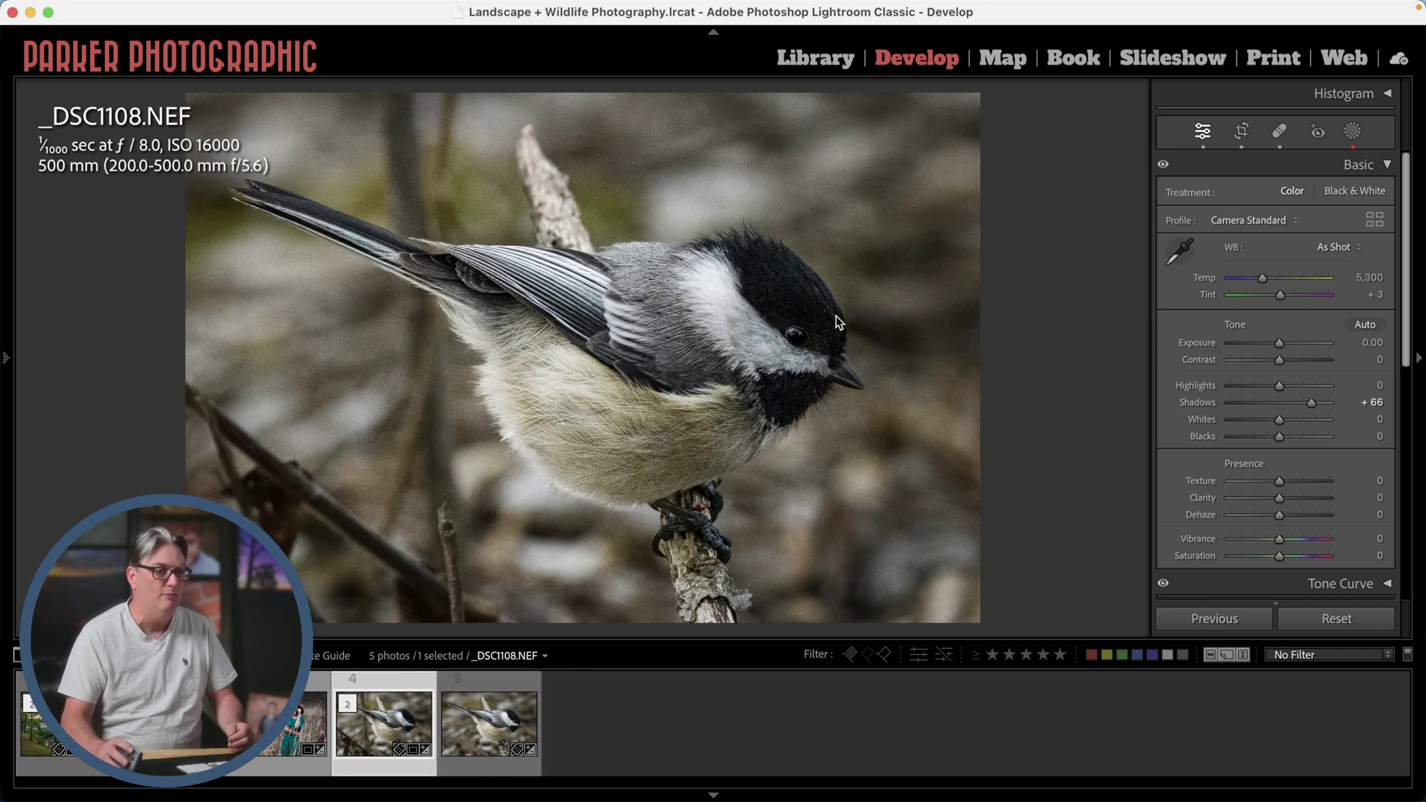
{"action": "left_click", "coordinate": [844, 291]}
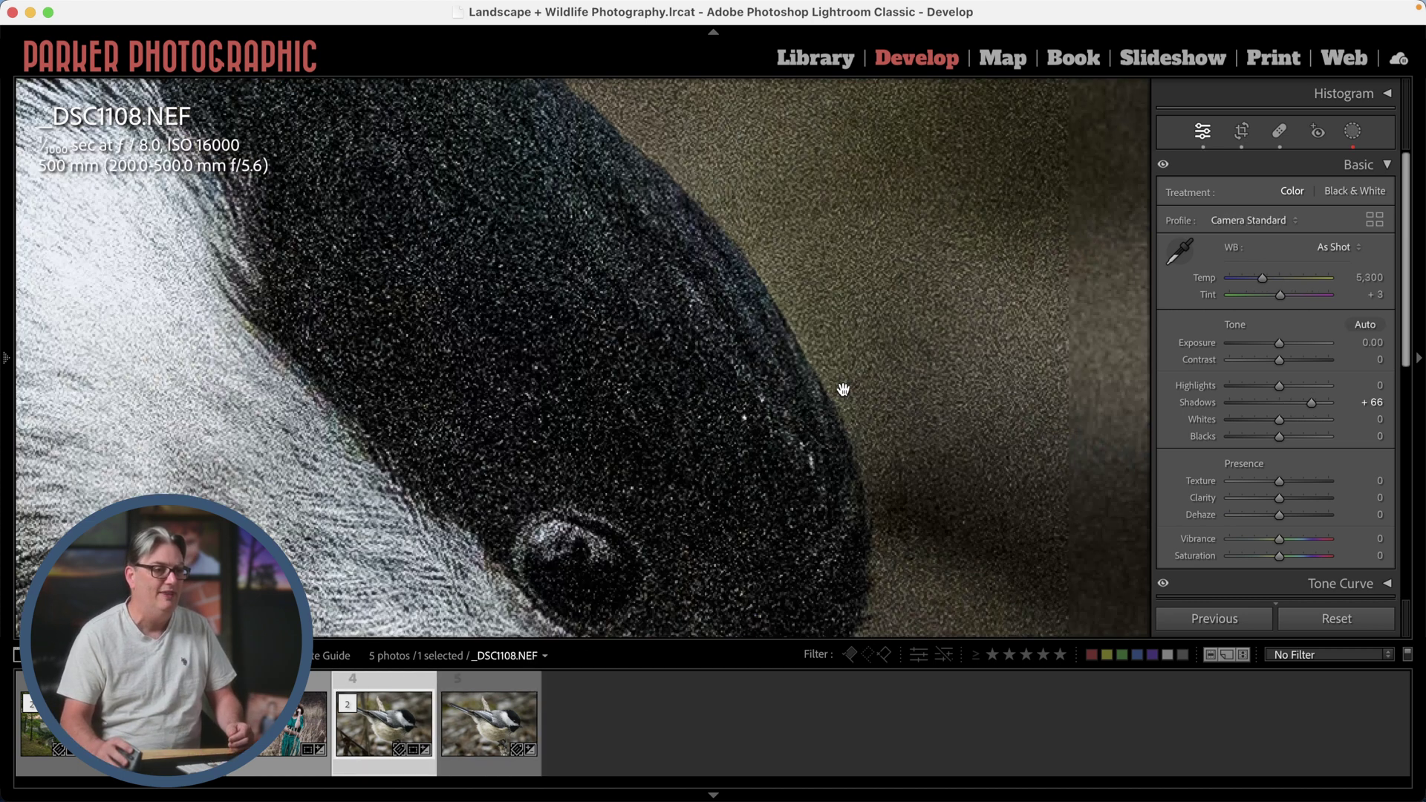
{"action": "left_click_drag", "start_coordinate": [713, 500], "coordinate": [751, 225]}
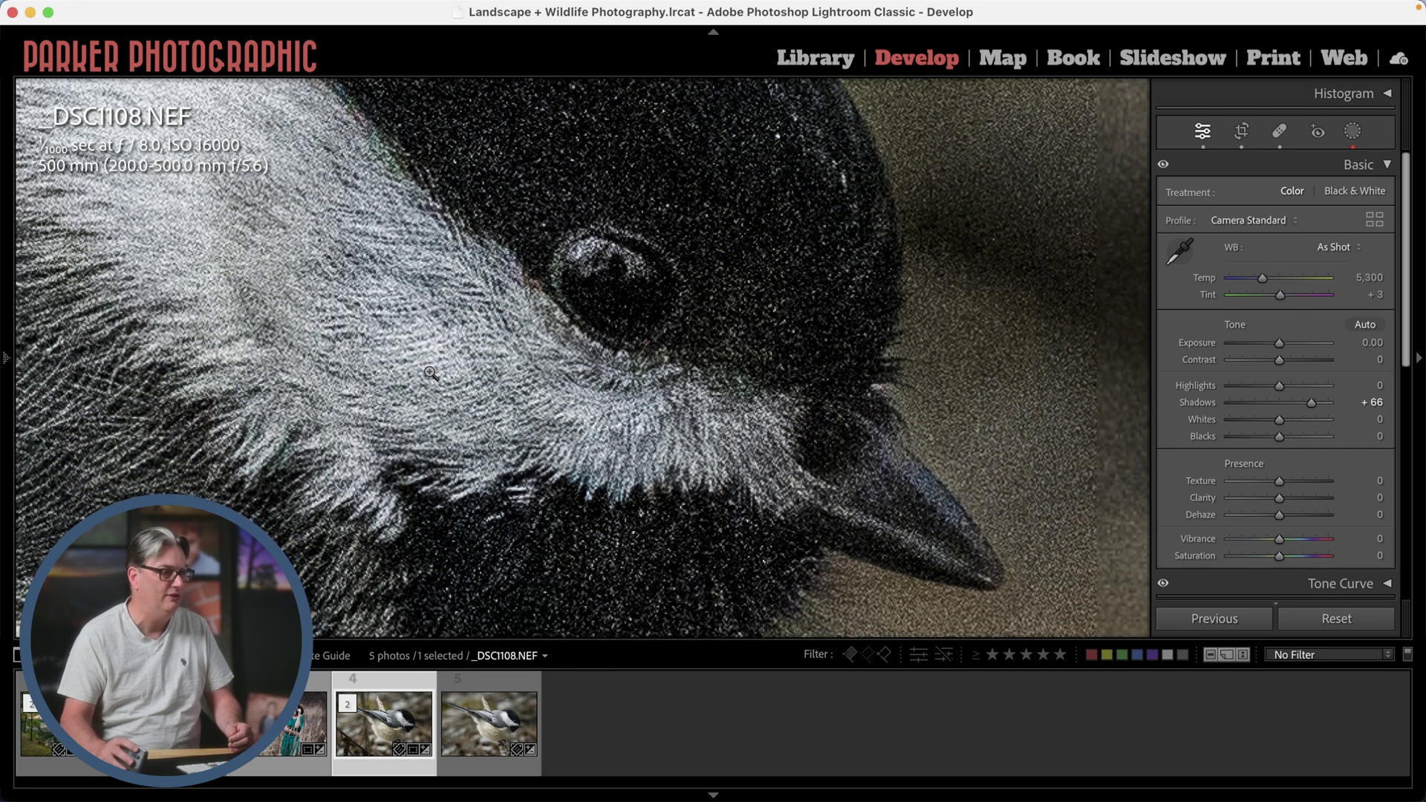
- Zoom out from the eye close-up to fit the whole _DSC1108.NEF
{"action": "left_click", "coordinate": [344, 330]}
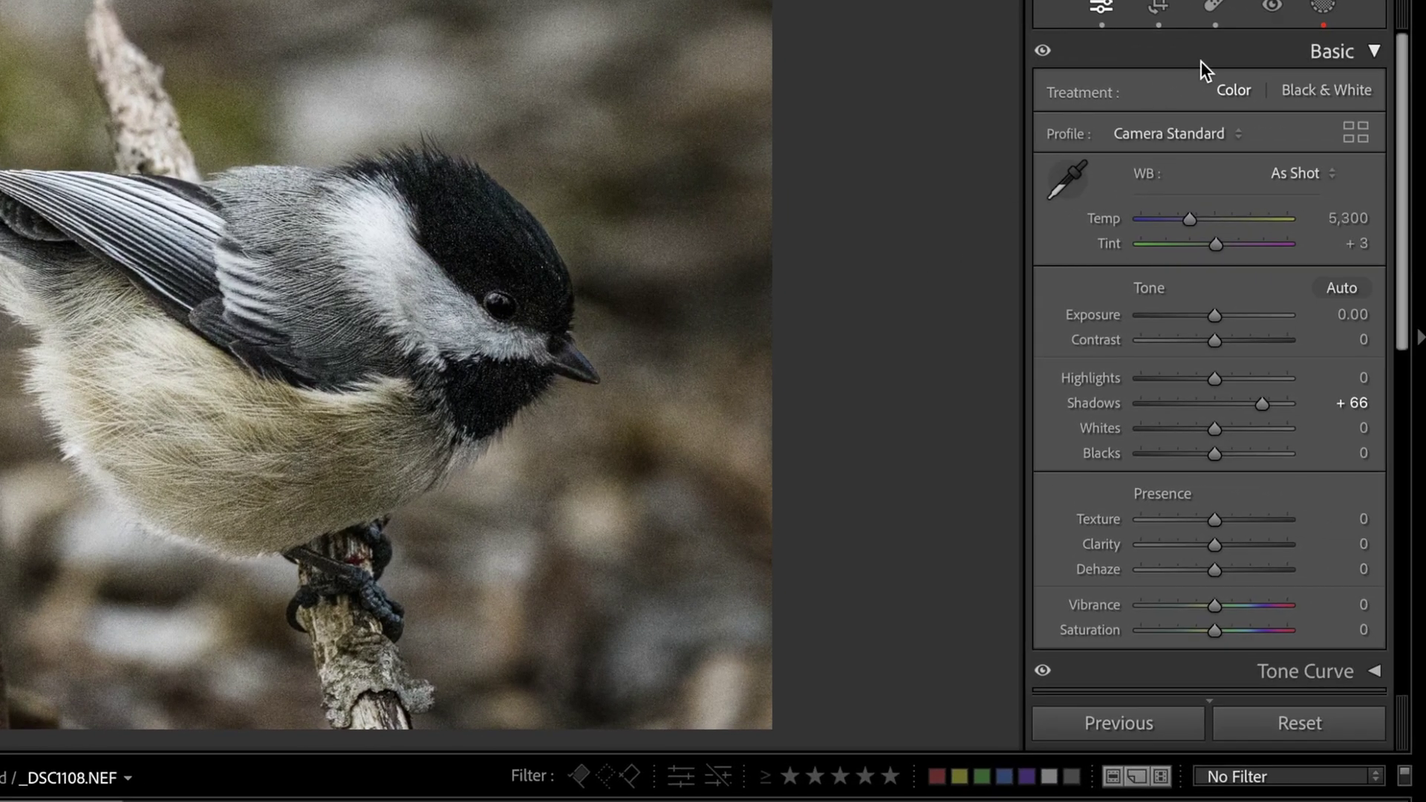
- Collapse Basic and check the Detail panel's manual noise reduction sliders
{"action": "left_click", "coordinate": [1218, 56]}
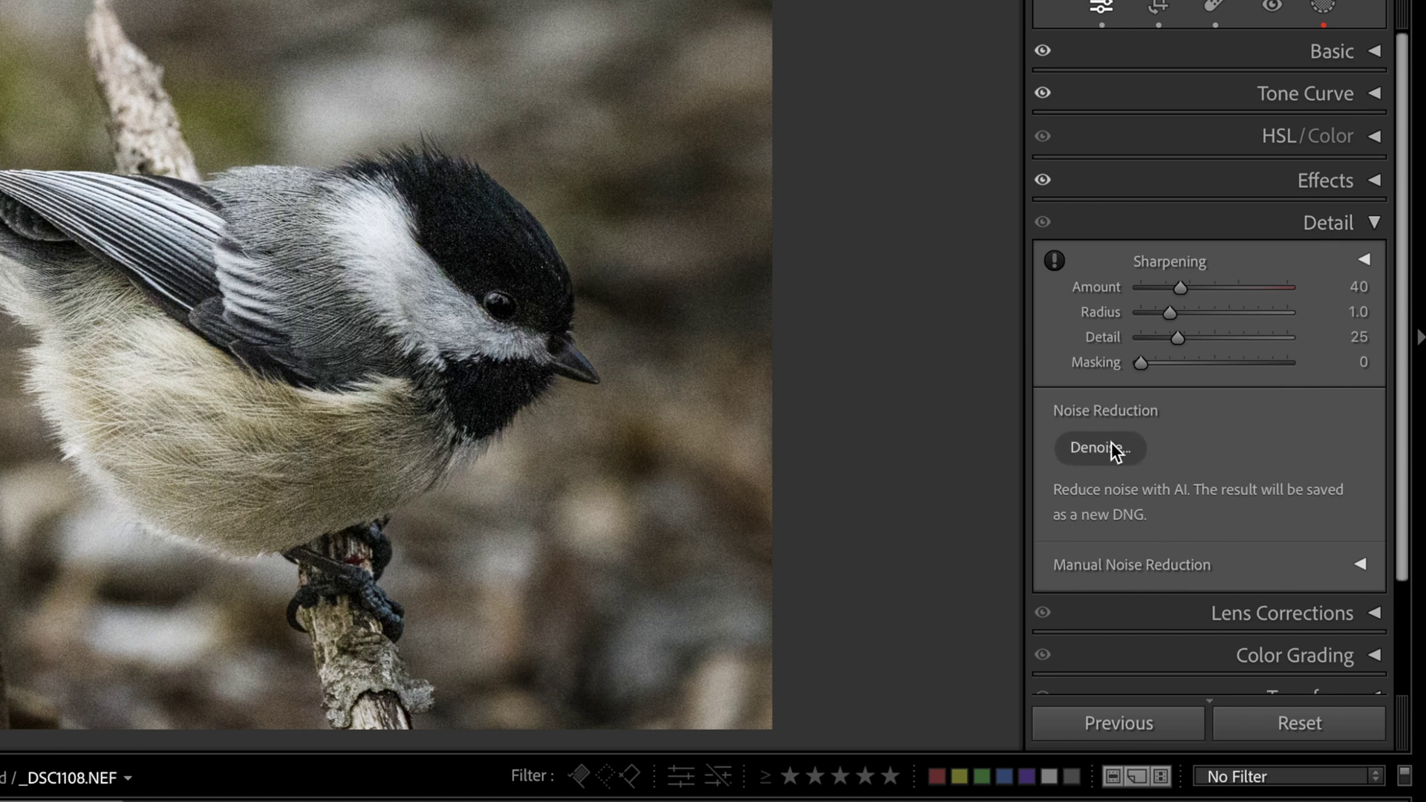
{"action": "left_click", "coordinate": [1359, 566]}
{"action": "scroll", "coordinate": [1223, 561], "scroll_direction": "down", "scroll_amount": 4}
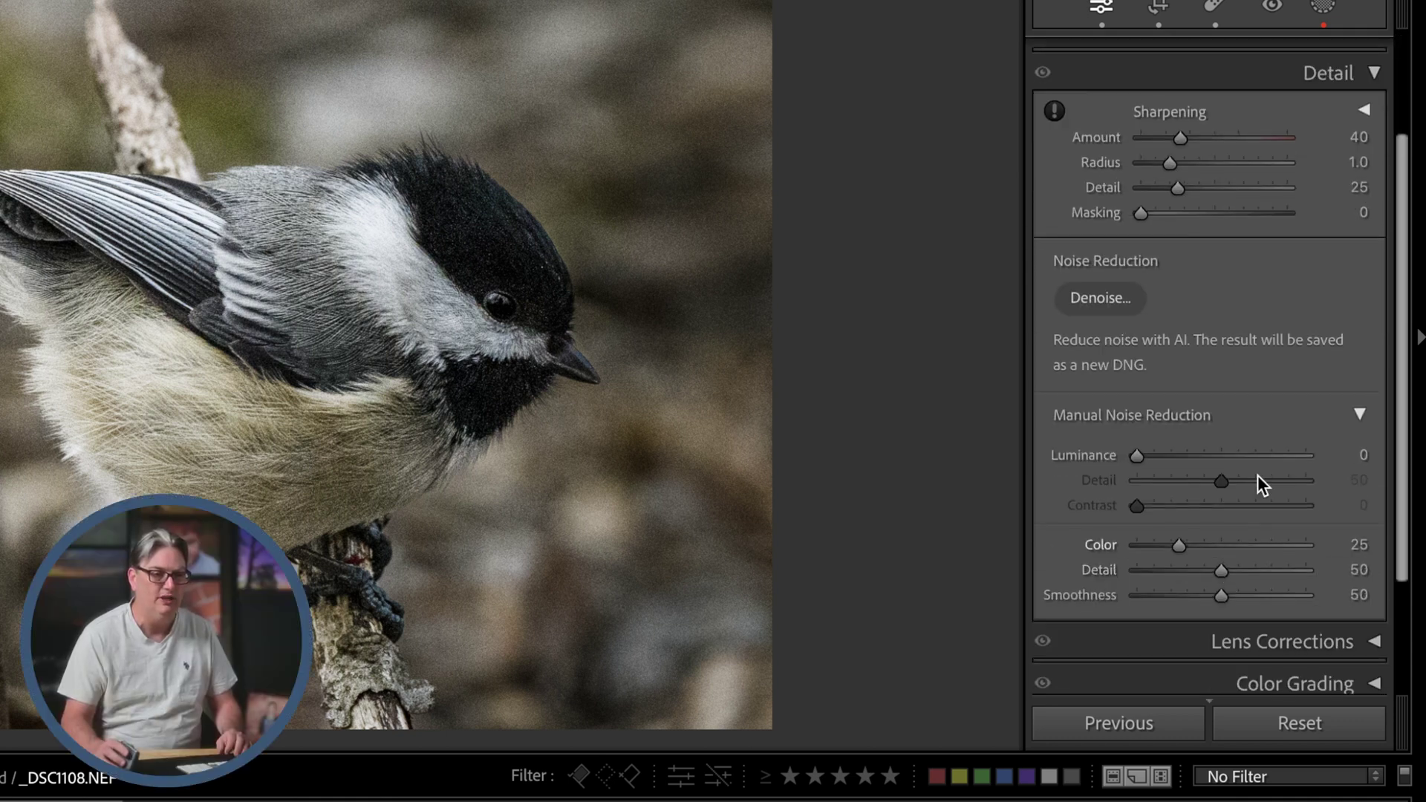
{"action": "left_click", "coordinate": [1359, 414]}
{"action": "scroll", "coordinate": [1245, 495], "scroll_direction": "up", "scroll_amount": 3}
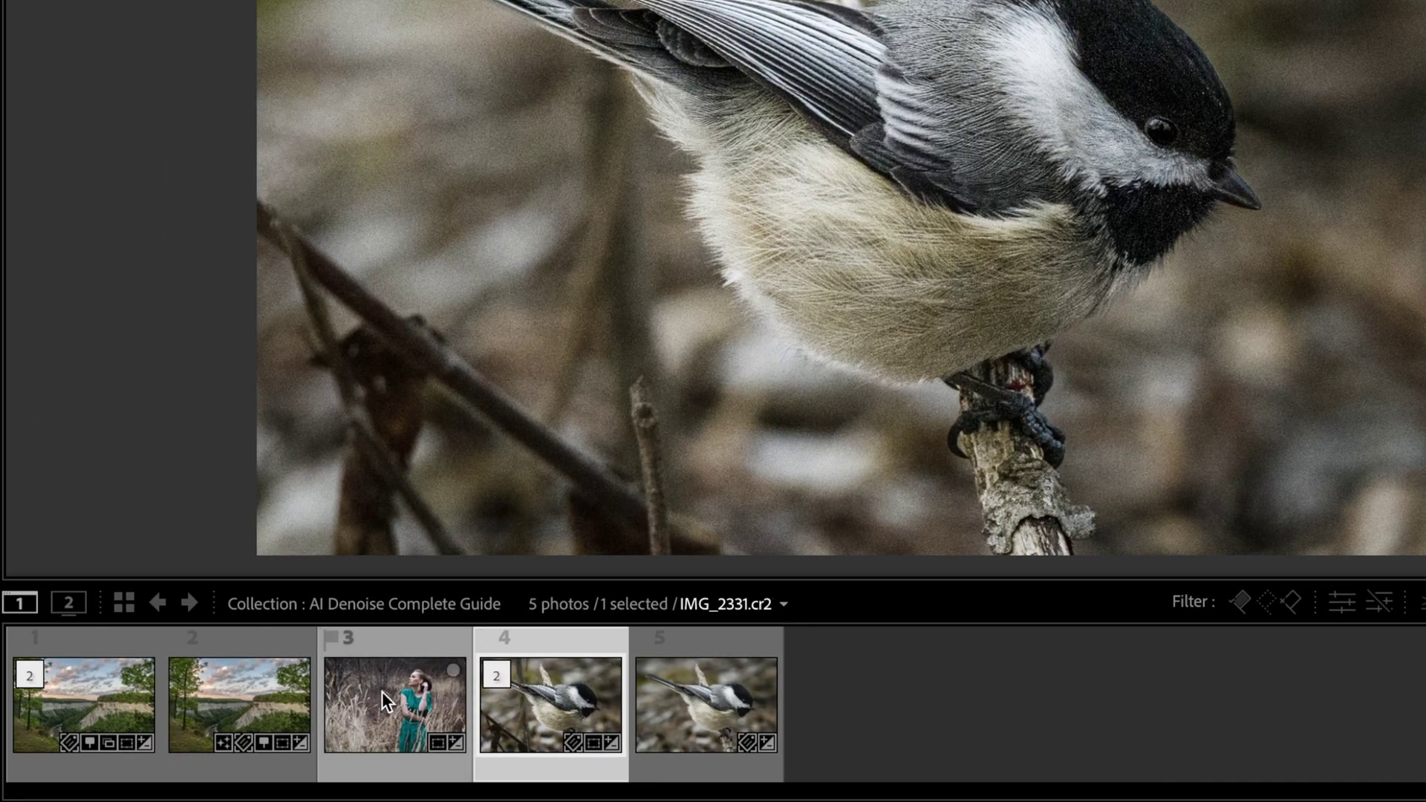
- Add IMG_2331.cr2 and the Letchworth raw to the selection and start Denoise on all three
{"action": "left_click", "coordinate": [94, 772], "text": "ctrl"}
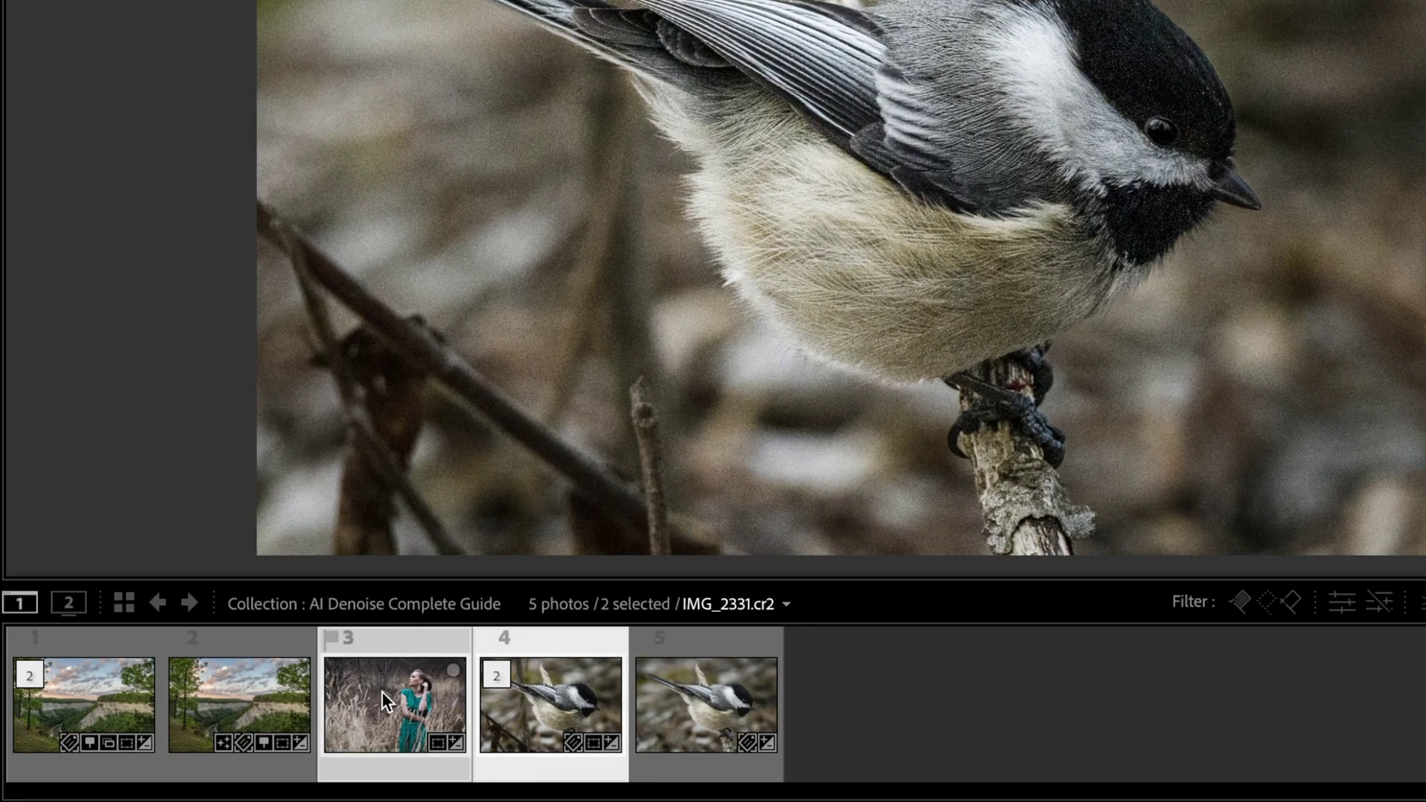
{"action": "left_click", "coordinate": [121, 701], "text": "ctrl"}
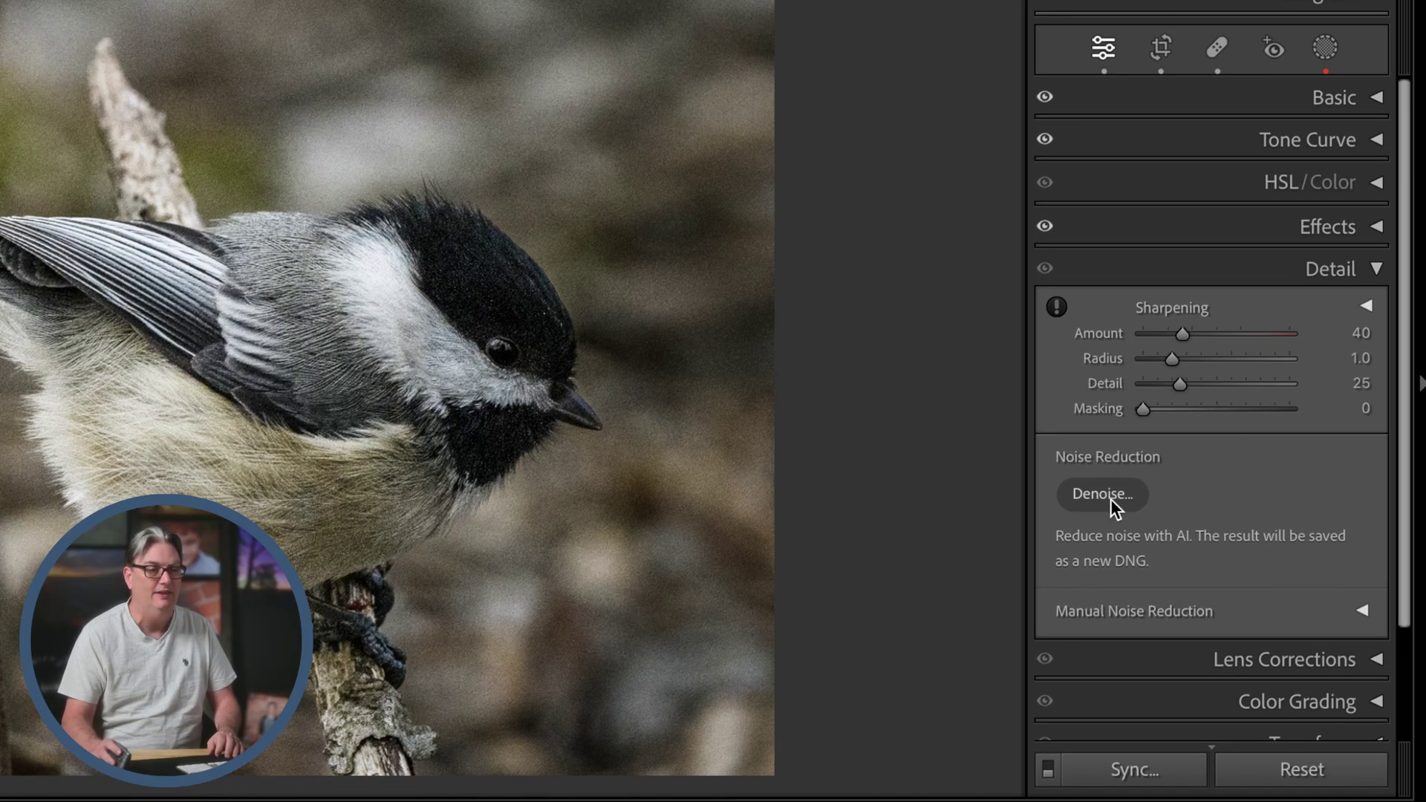
{"action": "left_click", "coordinate": [1108, 495]}
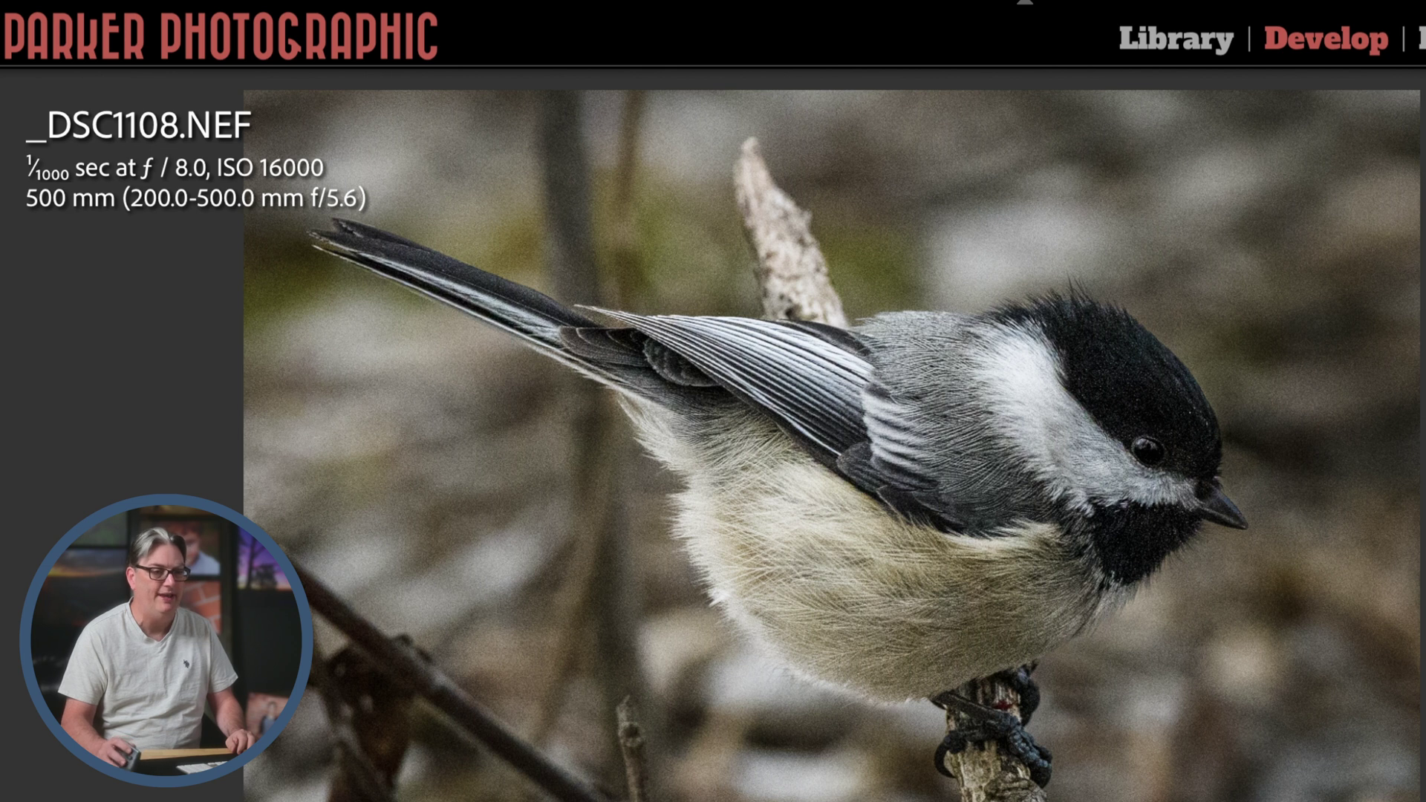
- Open the chickadee's Denoise preview and compare enhanced feathers against the noisy original
{"action": "key", "text": "super+alt+i"}
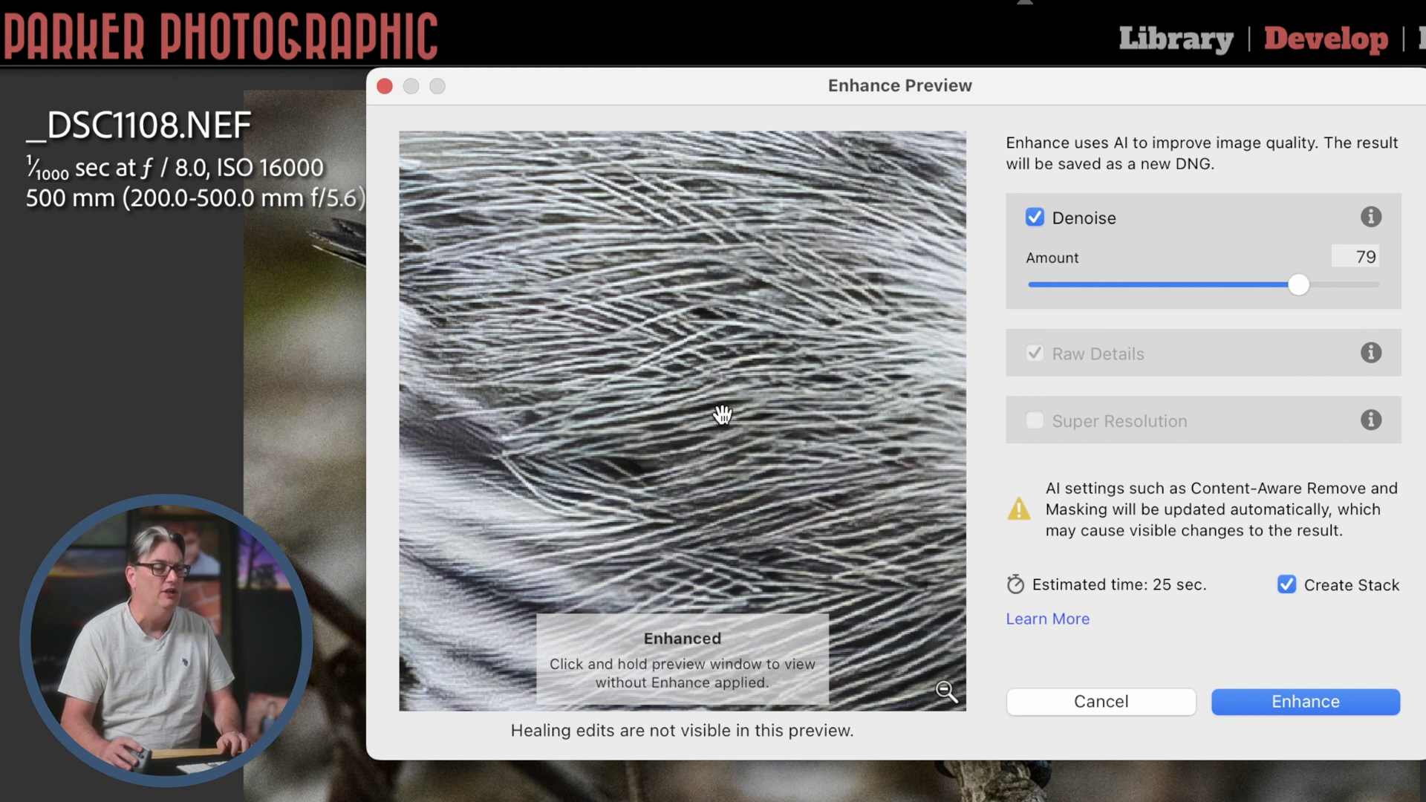
{"action": "left_click", "coordinate": [723, 414]}
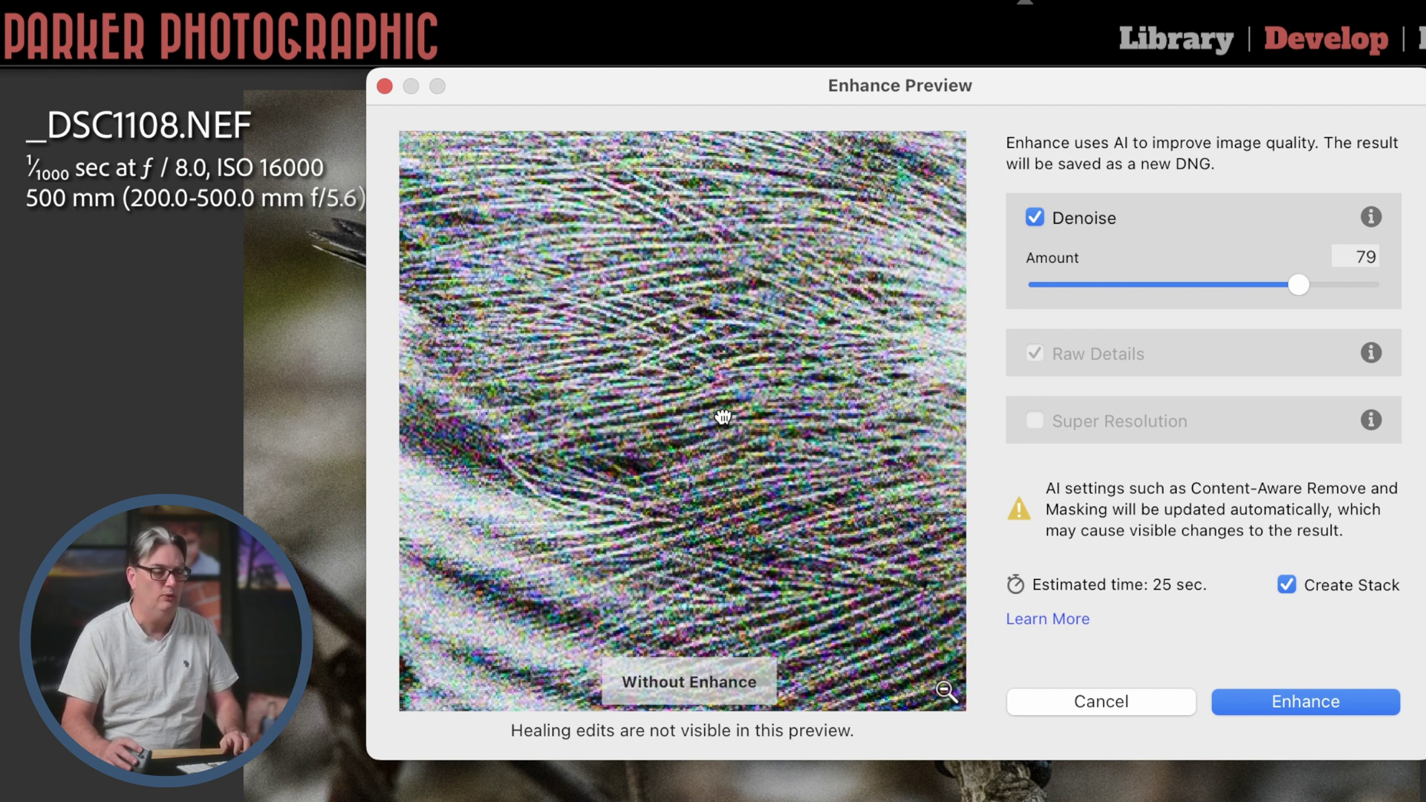
{"action": "left_click_drag", "start_coordinate": [722, 416], "coordinate": [722, 413]}
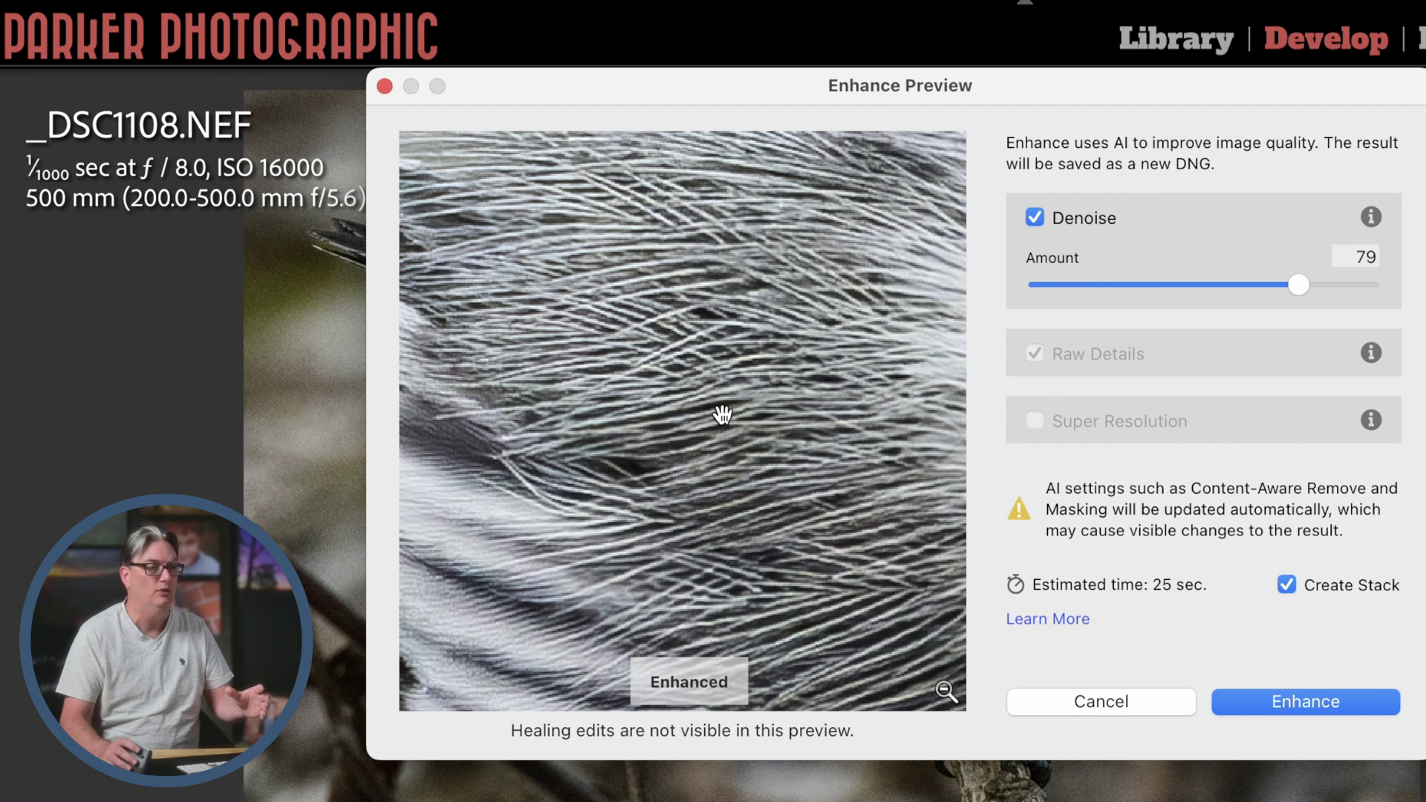
{"action": "left_click_drag", "start_coordinate": [834, 274], "coordinate": [684, 262]}
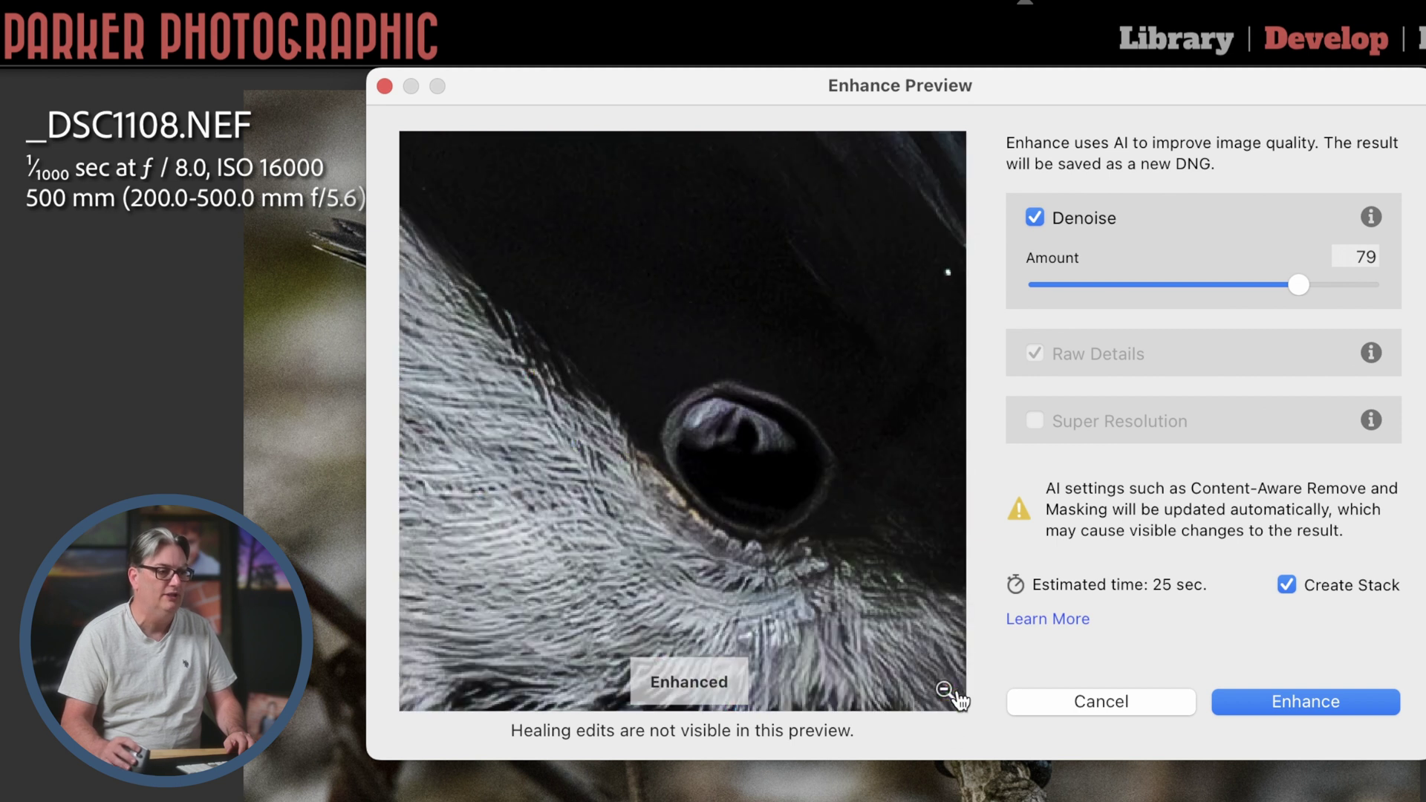
{"action": "left_click", "coordinate": [944, 691]}
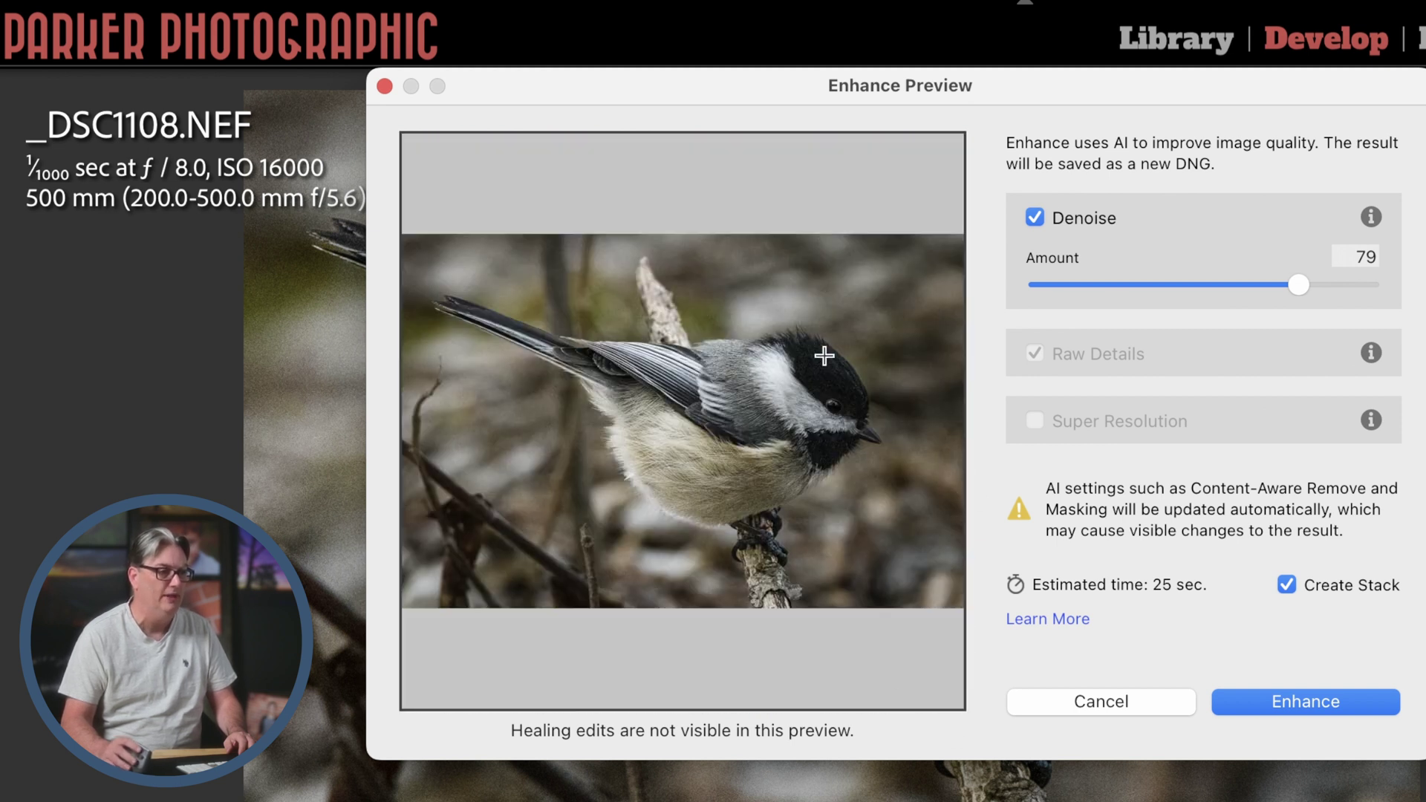
- Zoom into the chickadee's eye and toggle between the original and denoised detail
{"action": "left_click", "coordinate": [835, 414]}
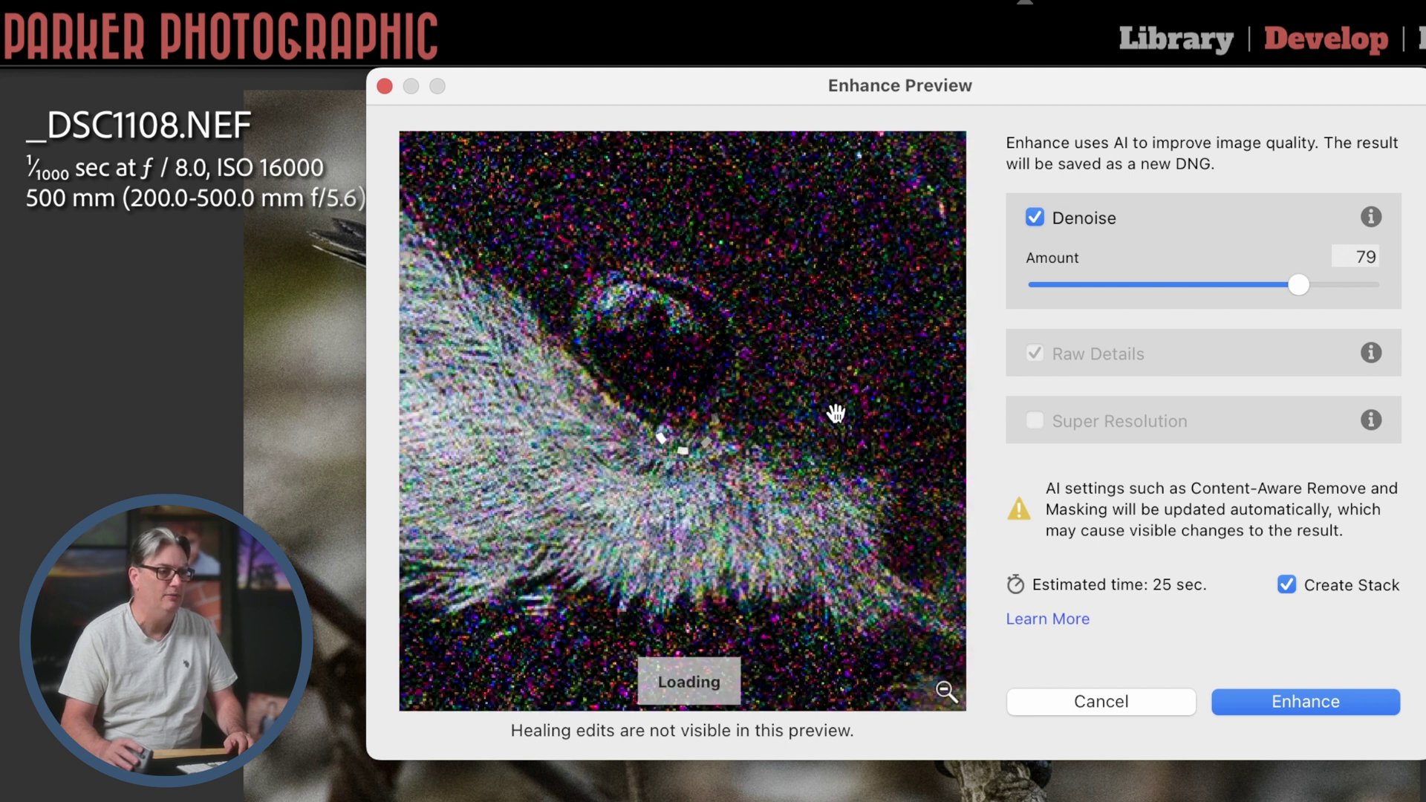
{"action": "left_click_drag", "start_coordinate": [851, 482], "coordinate": [767, 421]}
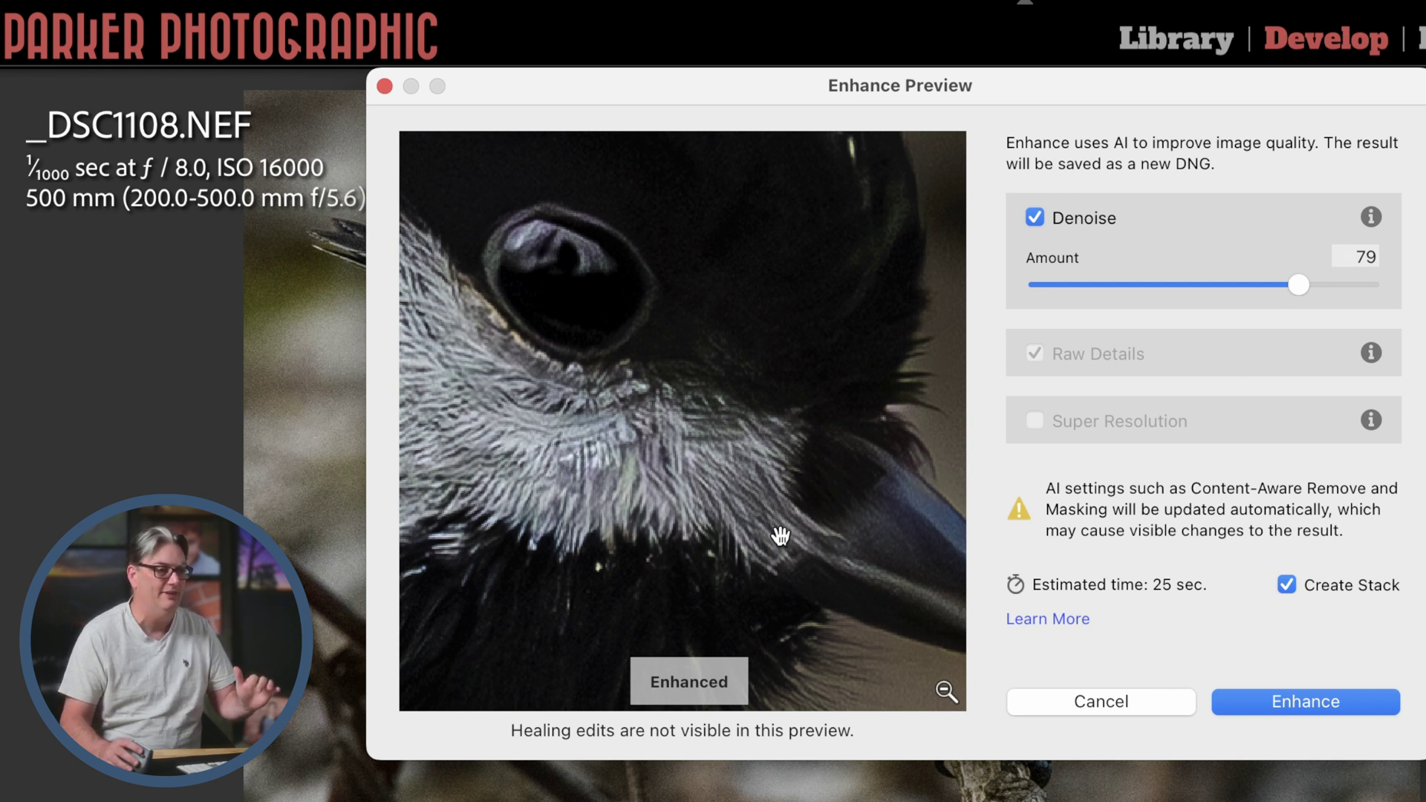
{"action": "left_click", "coordinate": [946, 693]}
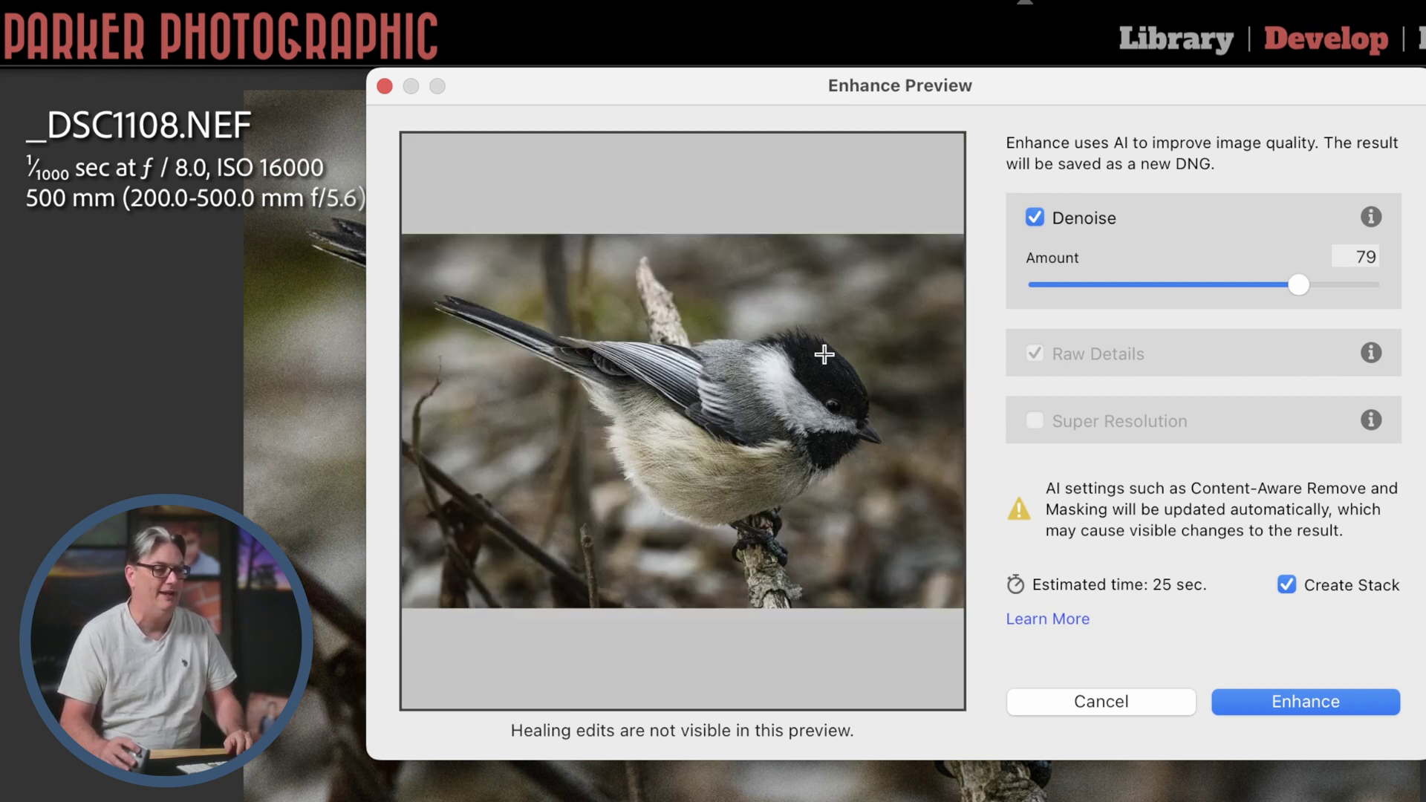
{"action": "left_click", "coordinate": [833, 407]}
{"action": "left_click_drag", "start_coordinate": [824, 563], "coordinate": [726, 476]}
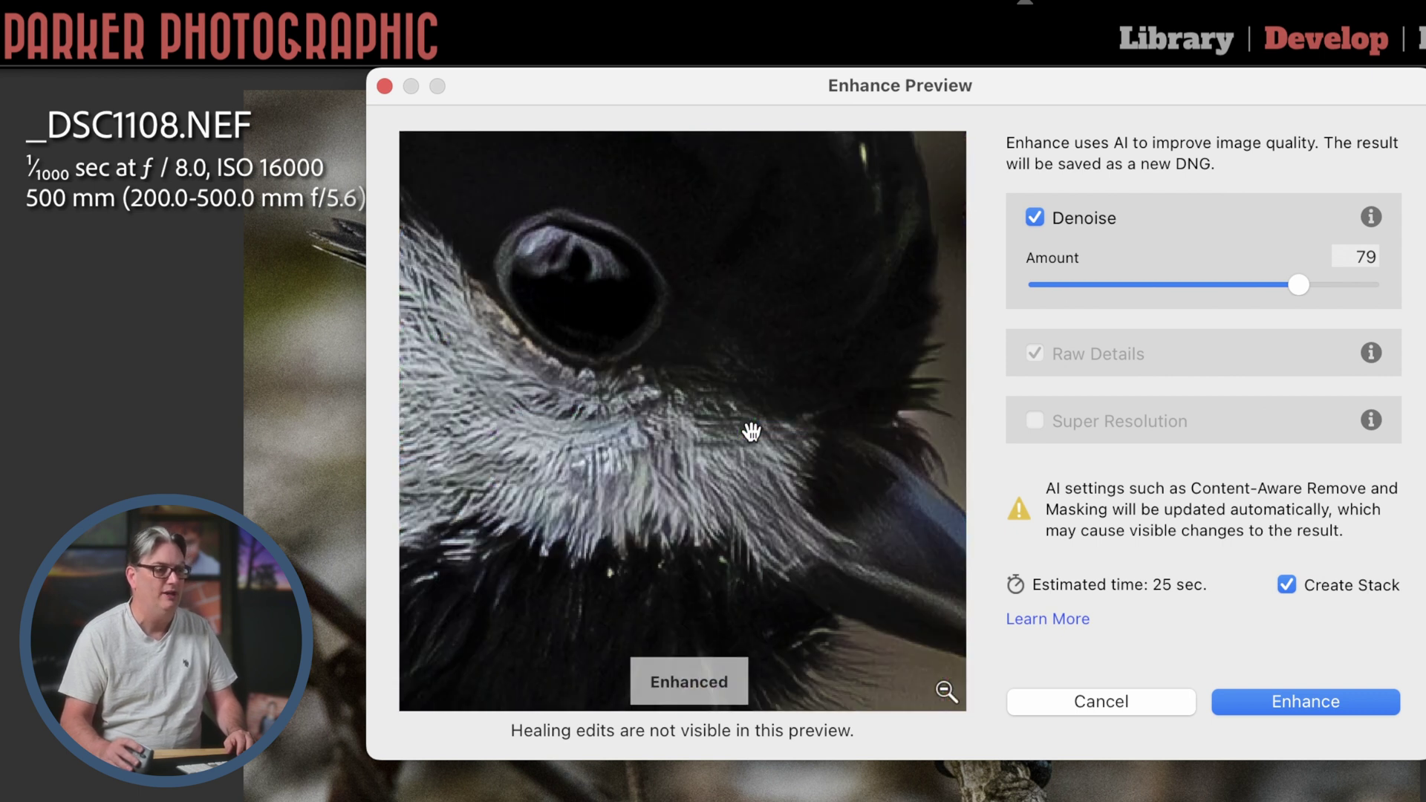
{"action": "left_click_drag", "start_coordinate": [748, 411], "coordinate": [728, 405]}
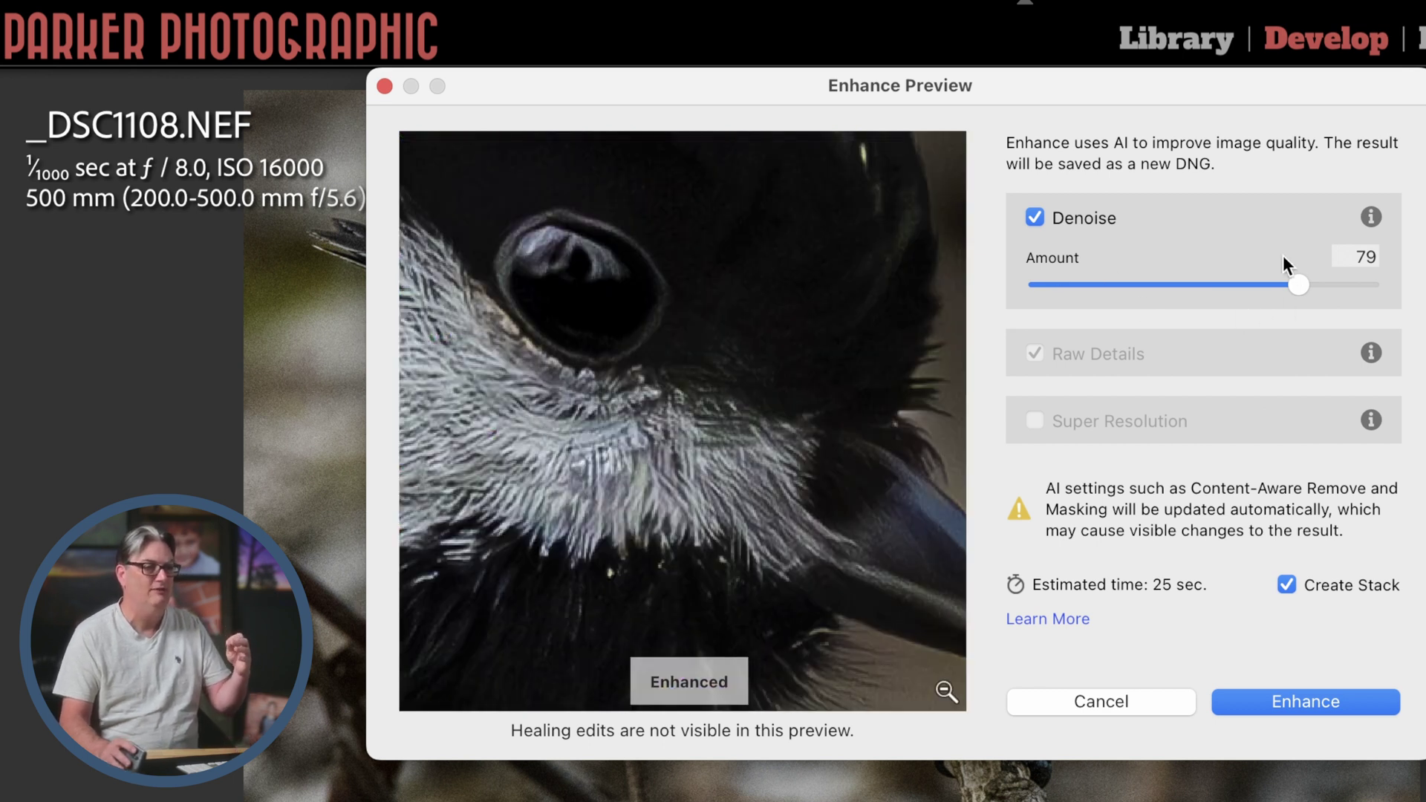
{"action": "left_click_drag", "start_coordinate": [717, 377], "coordinate": [784, 505]}
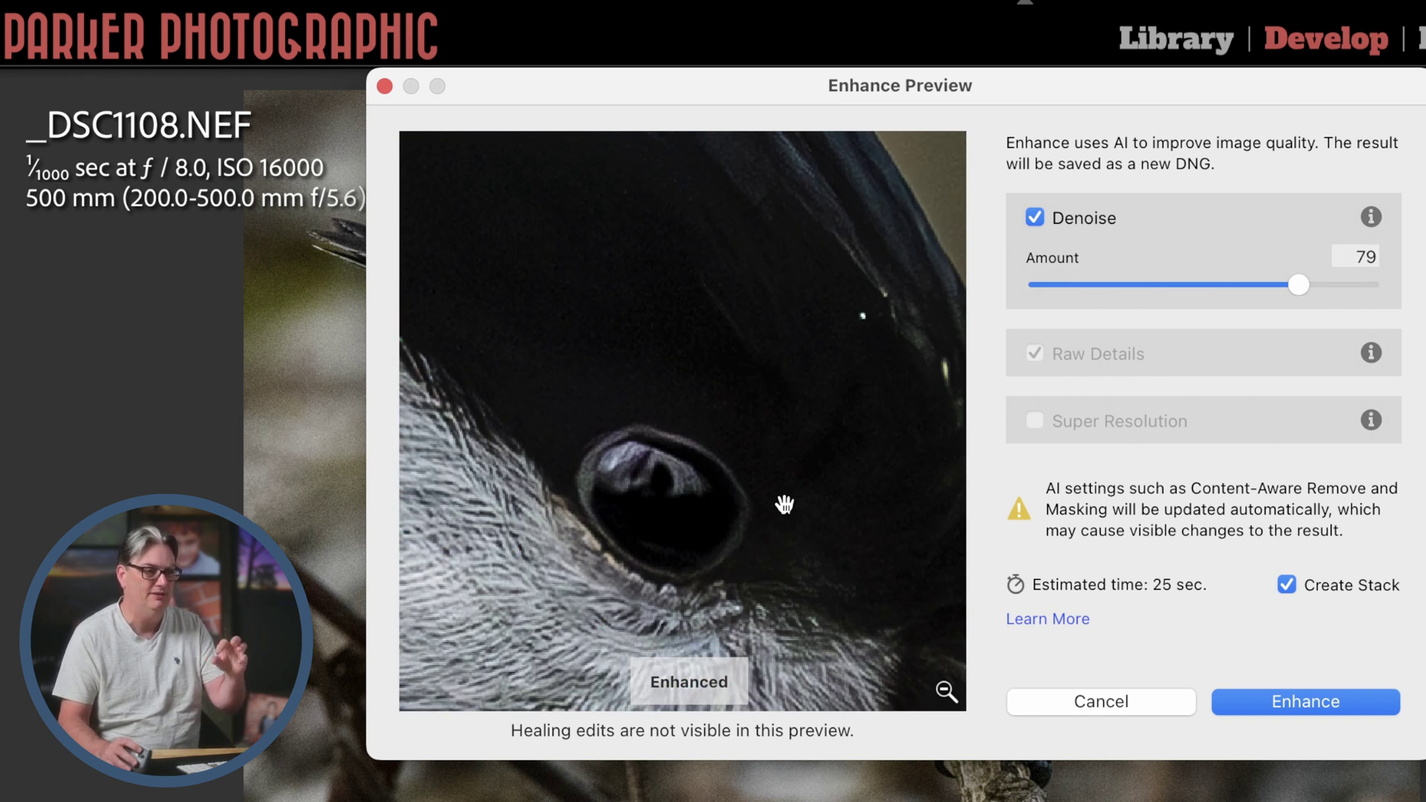
{"action": "left_click_drag", "start_coordinate": [745, 329], "coordinate": [747, 388]}
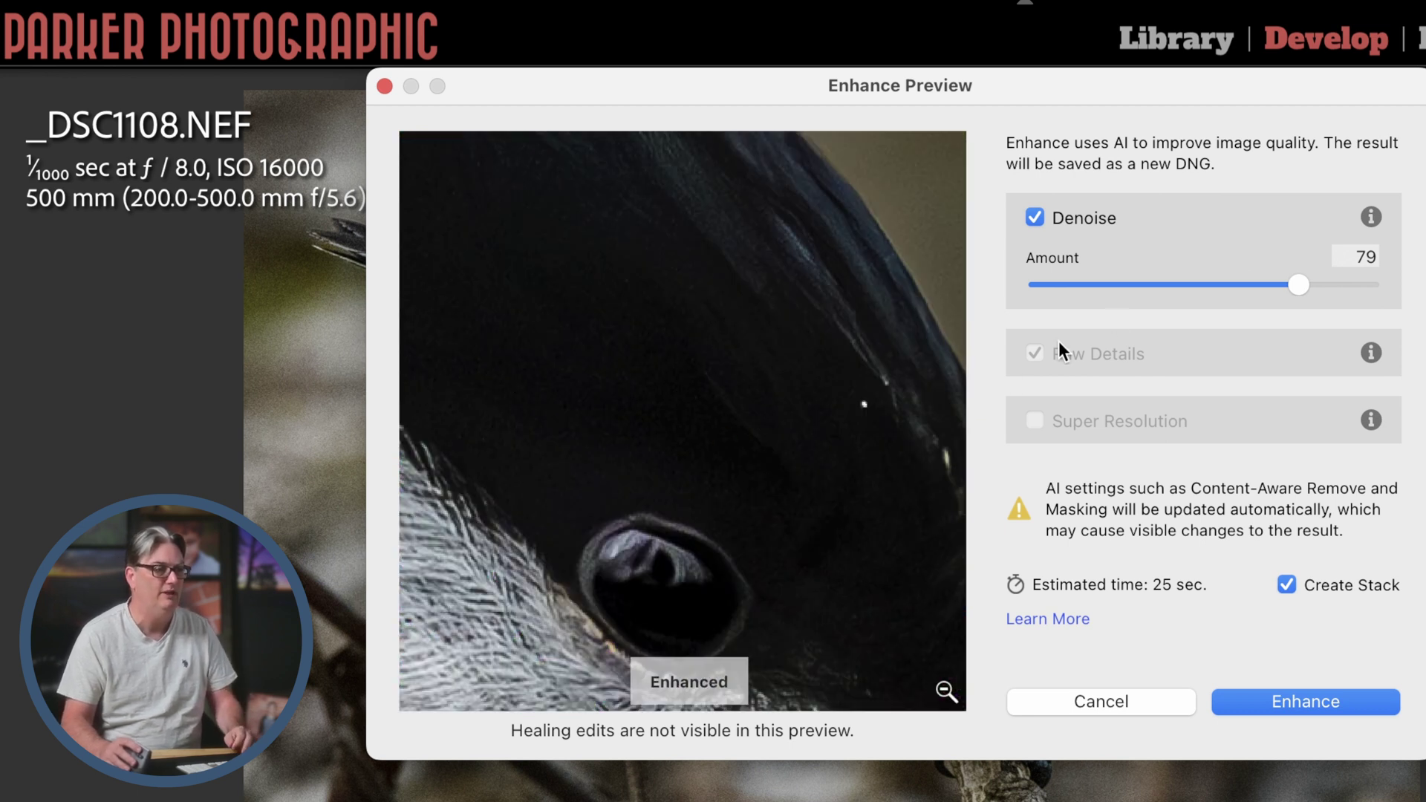
- Try Denoise amounts 100 and 76, then cancel without enhancing
{"action": "left_click", "coordinate": [1372, 285]}
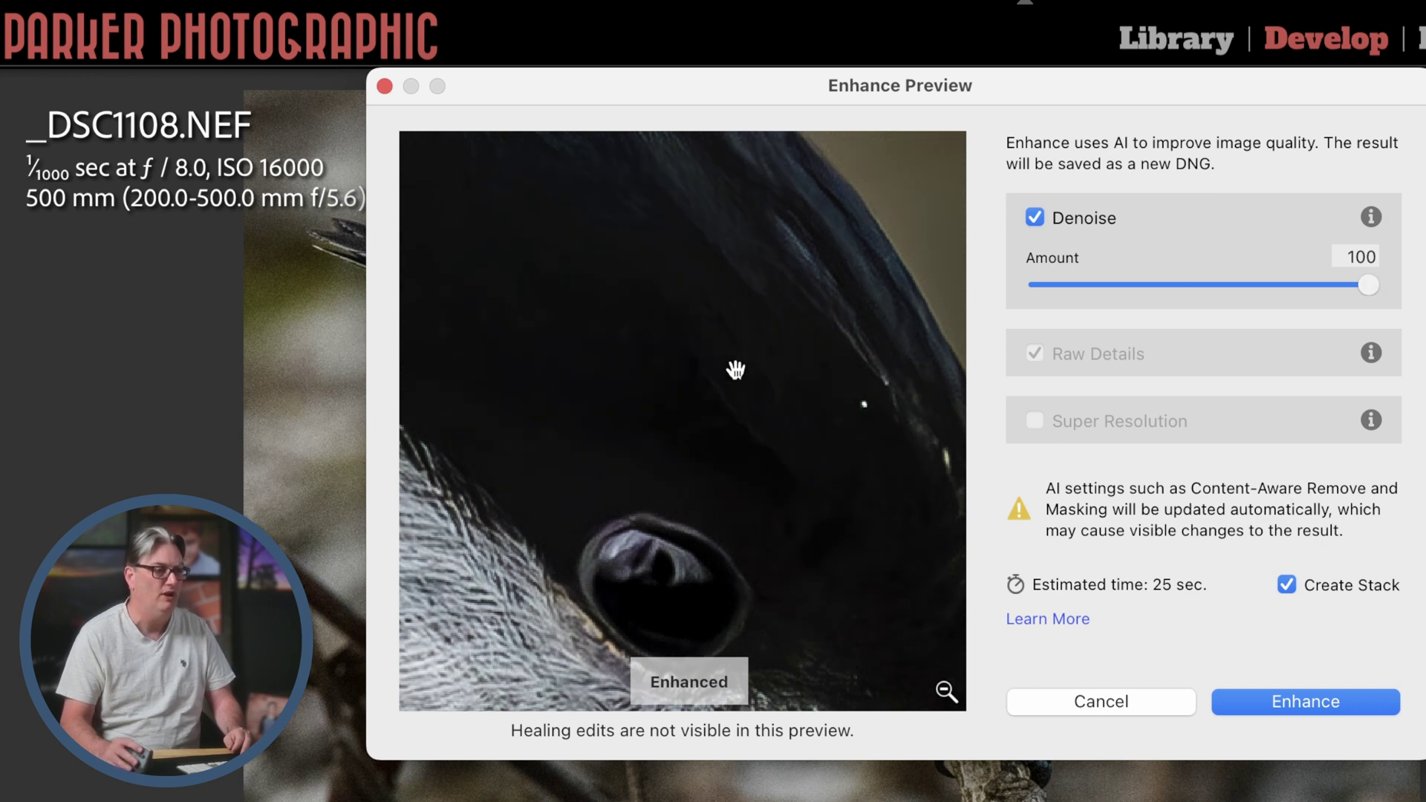
{"action": "left_click_drag", "start_coordinate": [820, 595], "coordinate": [751, 268]}
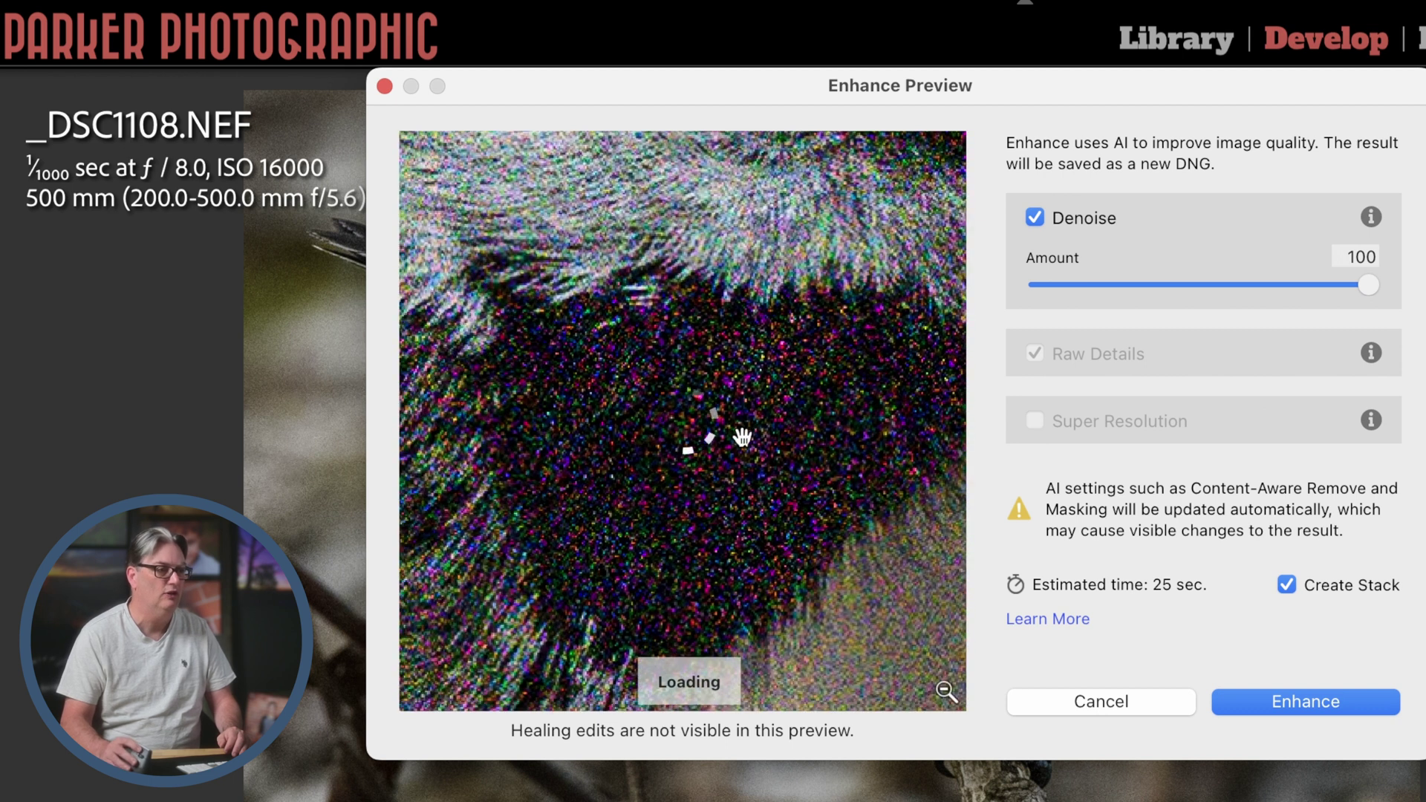
{"action": "mouse_move", "coordinate": [755, 436]}
{"action": "left_mouse_down"}
{"action": "mouse_move", "coordinate": [767, 419]}
{"action": "mouse_move", "coordinate": [742, 414]}
{"action": "left_mouse_up"}
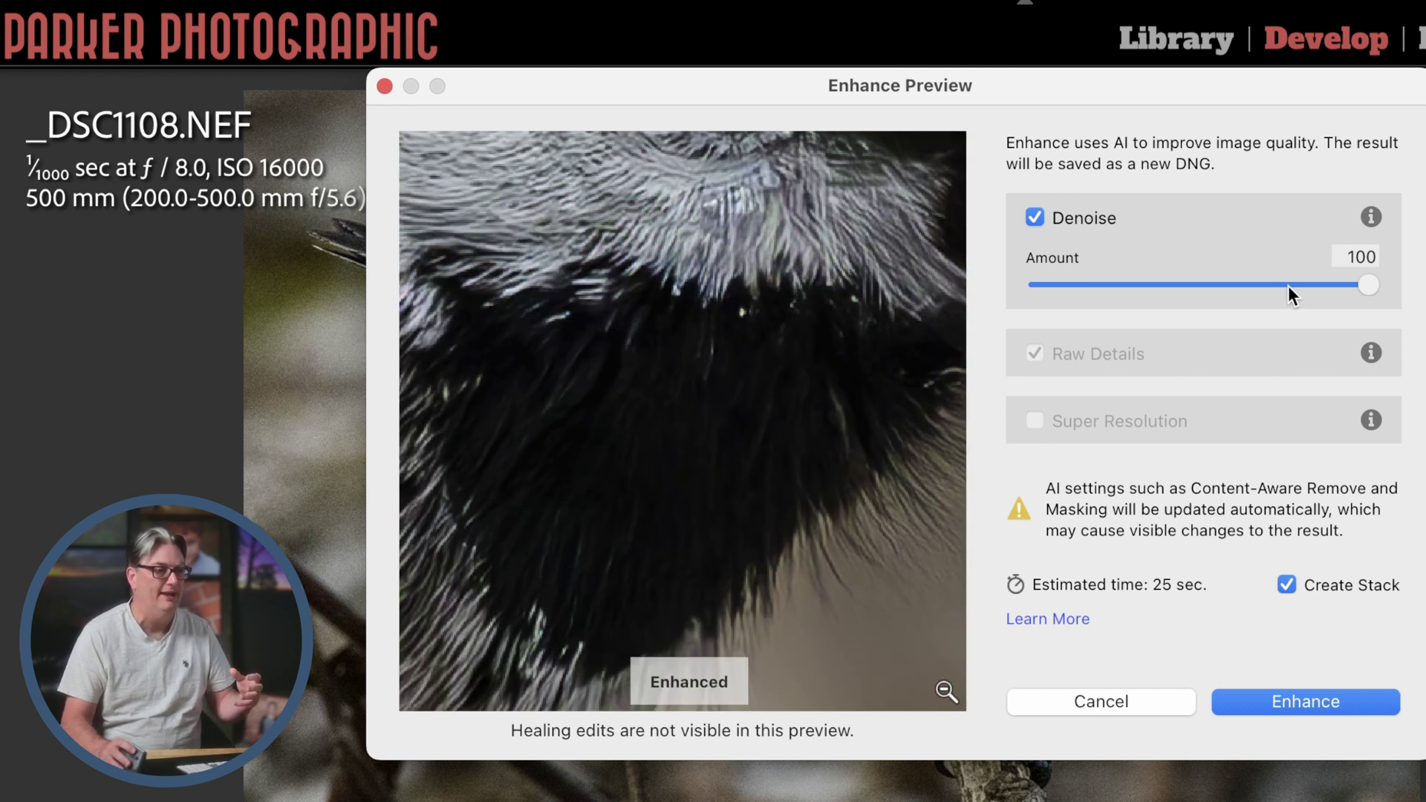
{"action": "left_click", "coordinate": [1287, 285]}
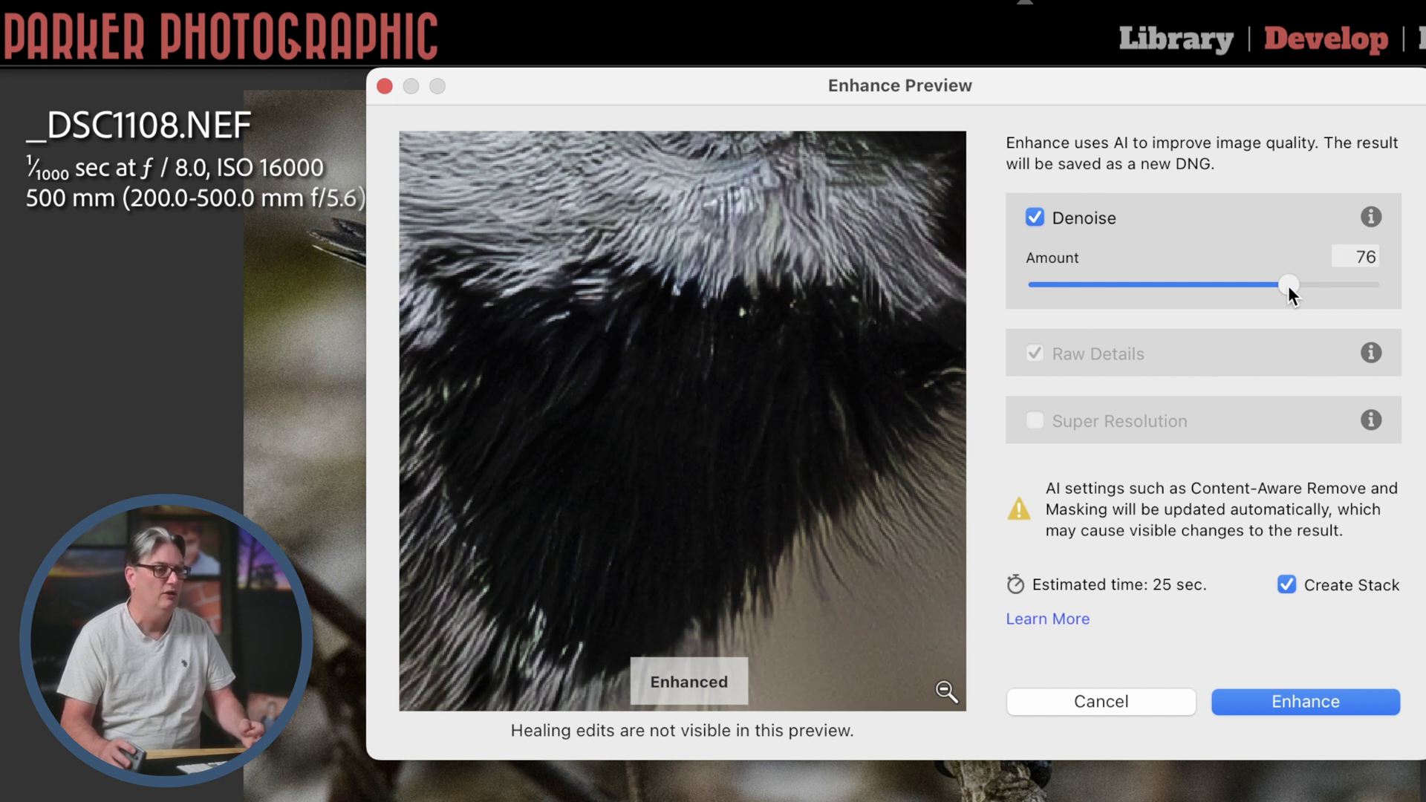
{"action": "mouse_move", "coordinate": [1291, 286]}
{"action": "left_mouse_down"}
{"action": "mouse_move", "coordinate": [1203, 288]}
{"action": "mouse_move", "coordinate": [1288, 288]}
{"action": "left_mouse_up"}
{"action": "left_click", "coordinate": [1081, 702]}
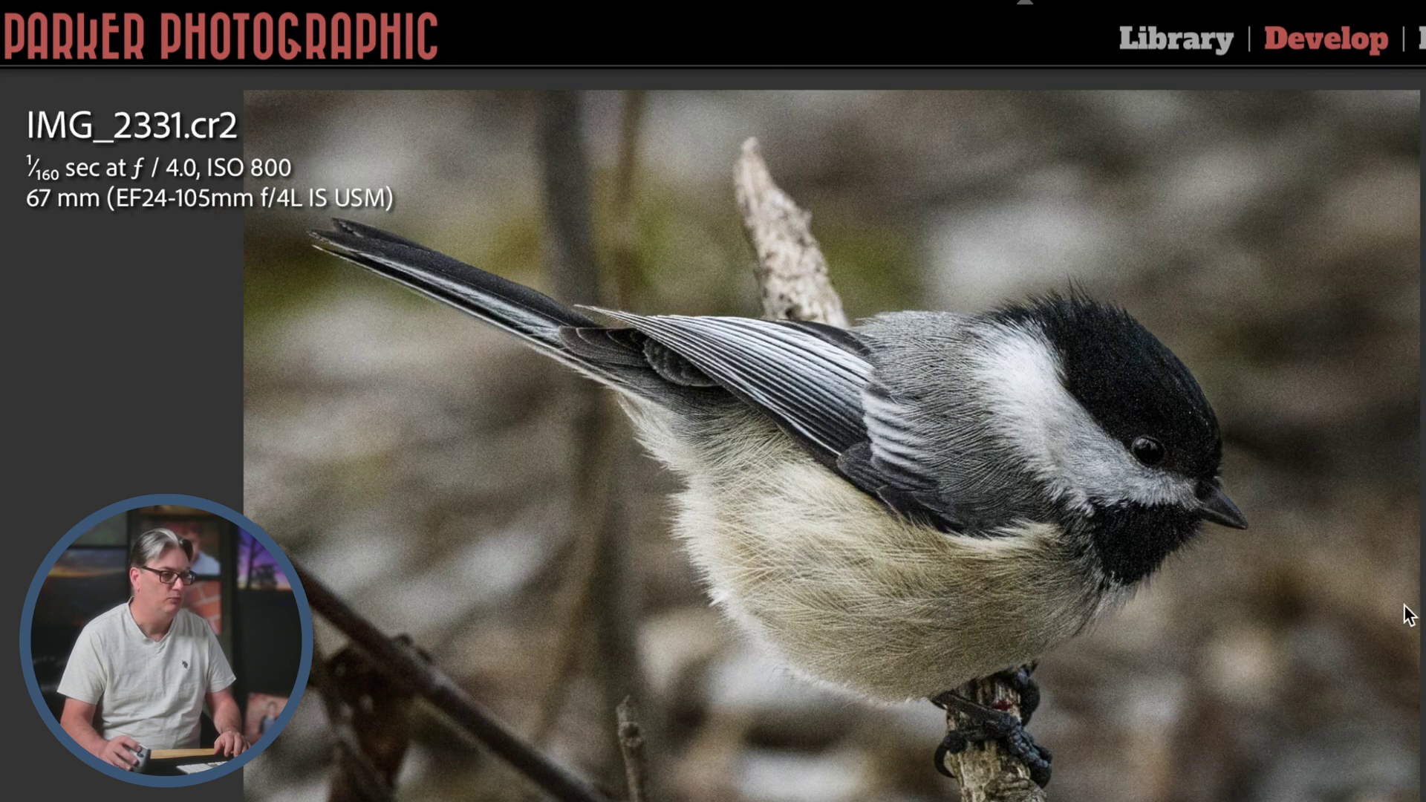
- Open the Denoise preview for IMG_2331.cr2 and zoom into the woman's face at amount 100
{"action": "key", "text": "Right"}
{"action": "key", "text": "super+alt+i"}
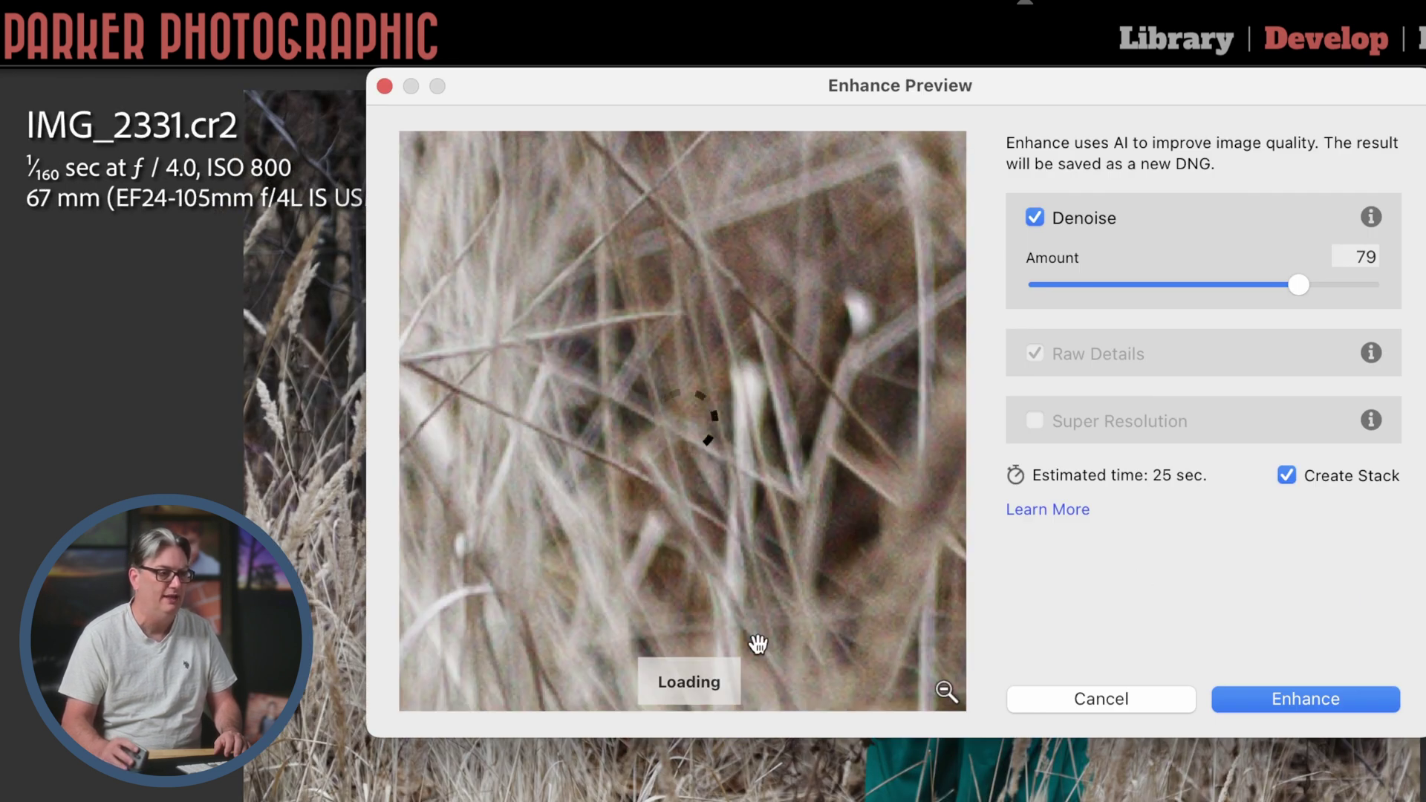
{"action": "left_click", "coordinate": [938, 709]}
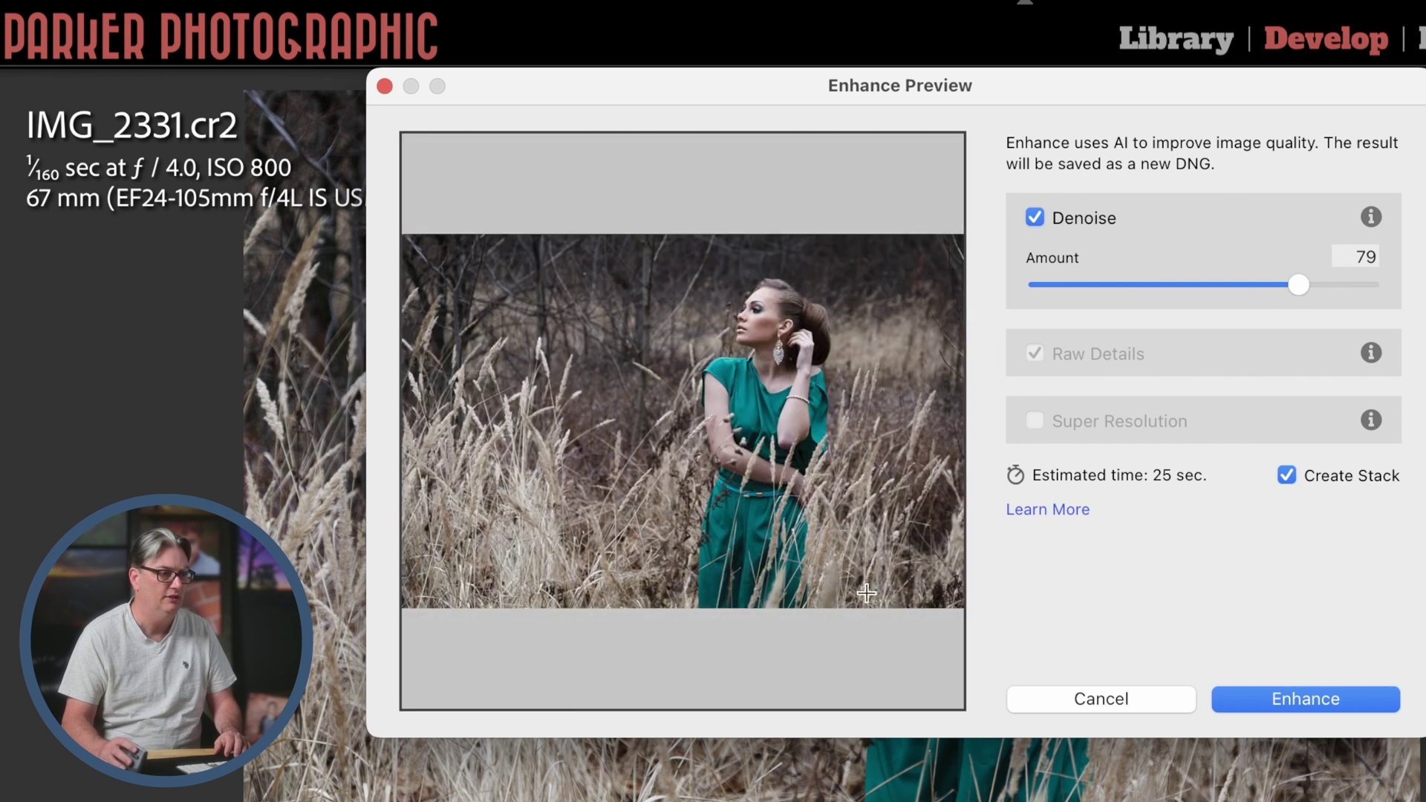
{"action": "left_click", "coordinate": [763, 312]}
{"action": "left_click_drag", "start_coordinate": [1330, 288], "coordinate": [1401, 291]}
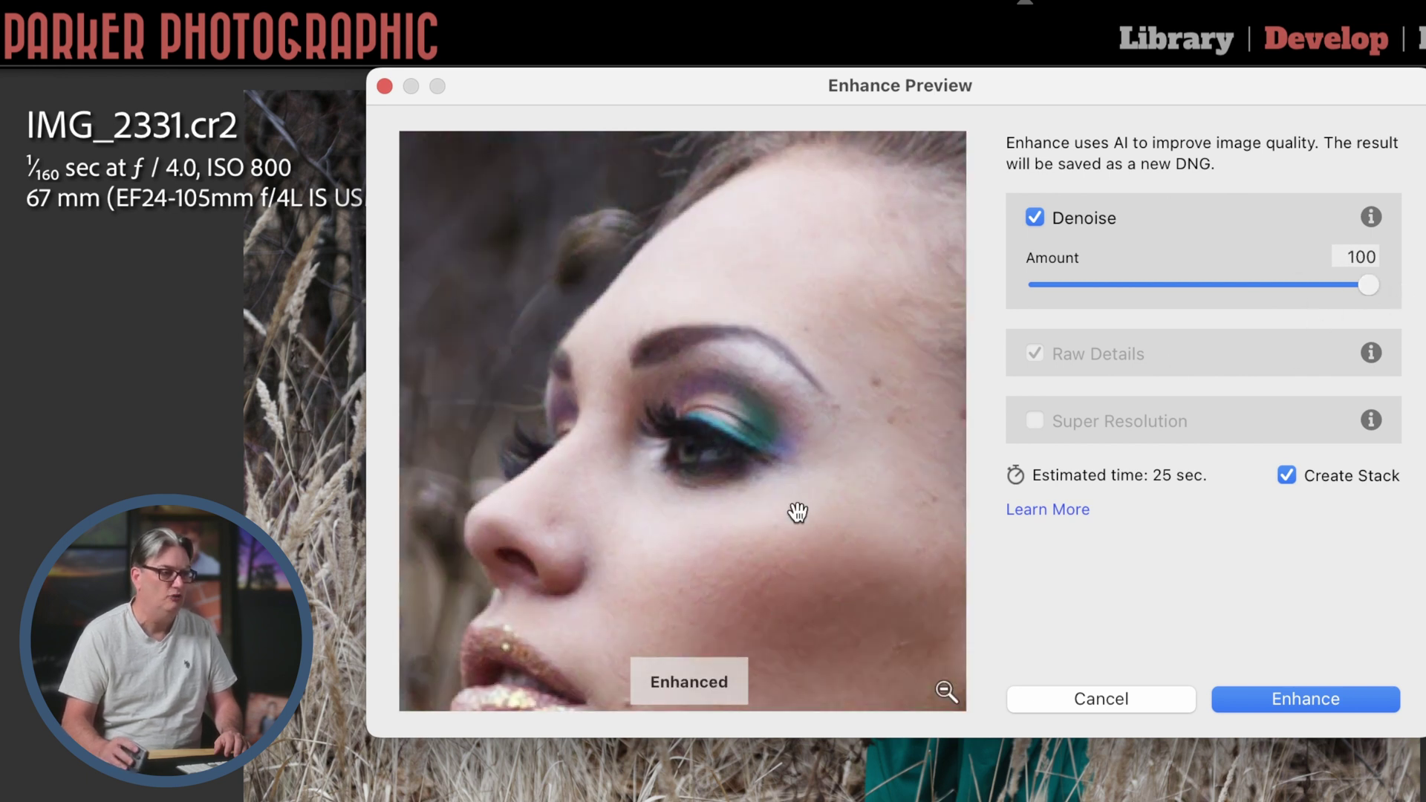
{"action": "left_click_drag", "start_coordinate": [754, 530], "coordinate": [777, 452]}
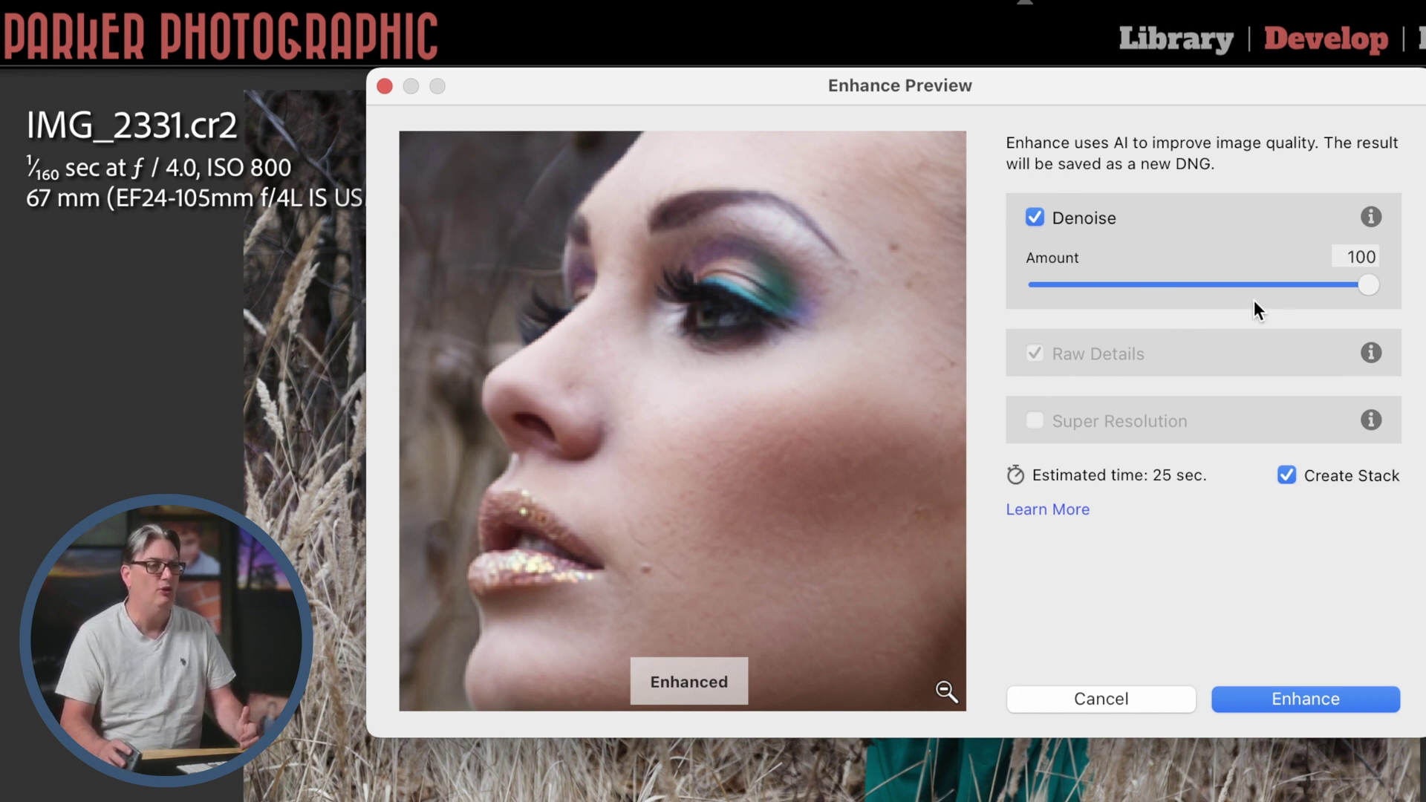
- Lower the Denoise amount to 70 and cancel without enhancing
{"action": "left_click", "coordinate": [1271, 285]}
{"action": "left_click", "coordinate": [1268, 286]}
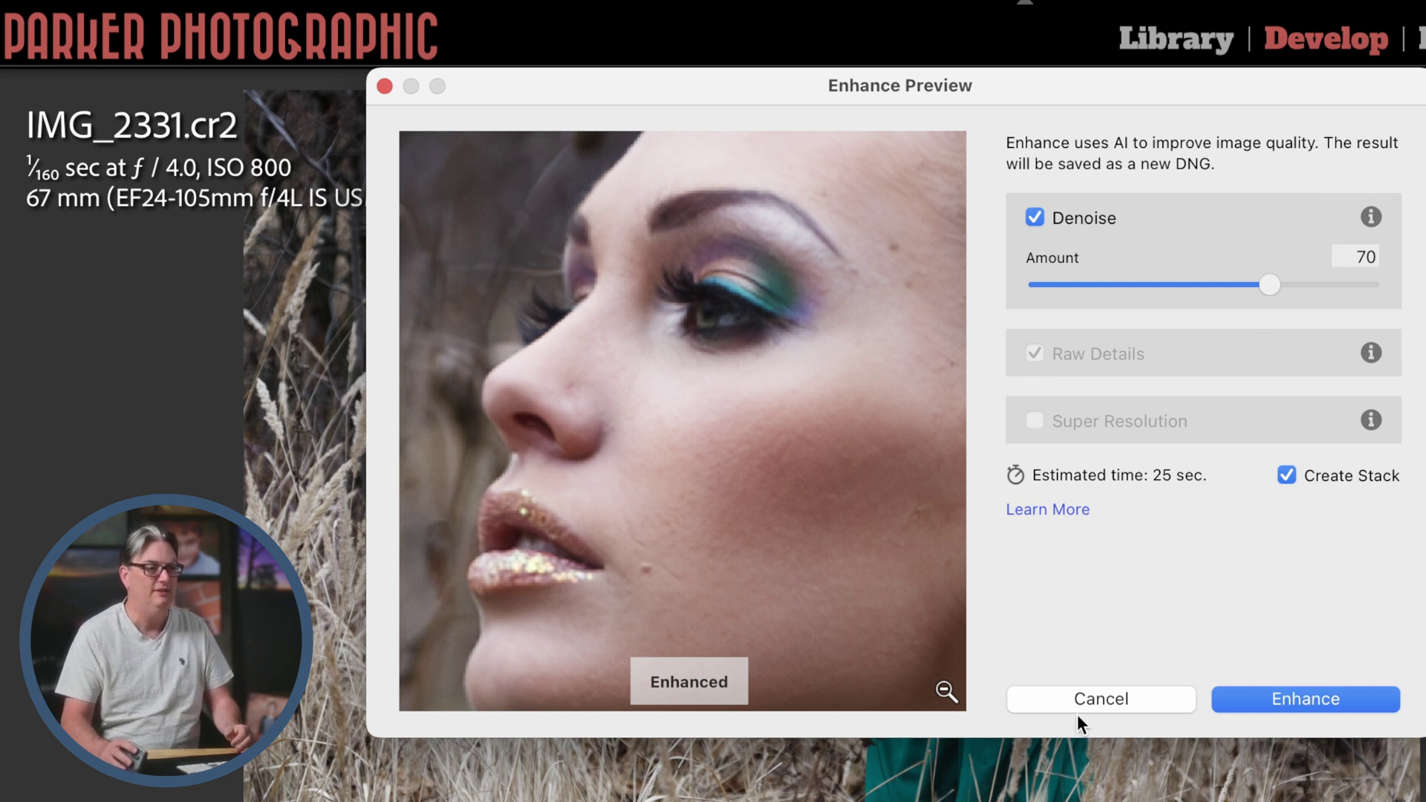
{"action": "left_click", "coordinate": [1097, 699]}
- Move to the raw _DSC1108.NEF, open its Denoise preview and set the amount to 90
{"action": "key", "text": "Right"}
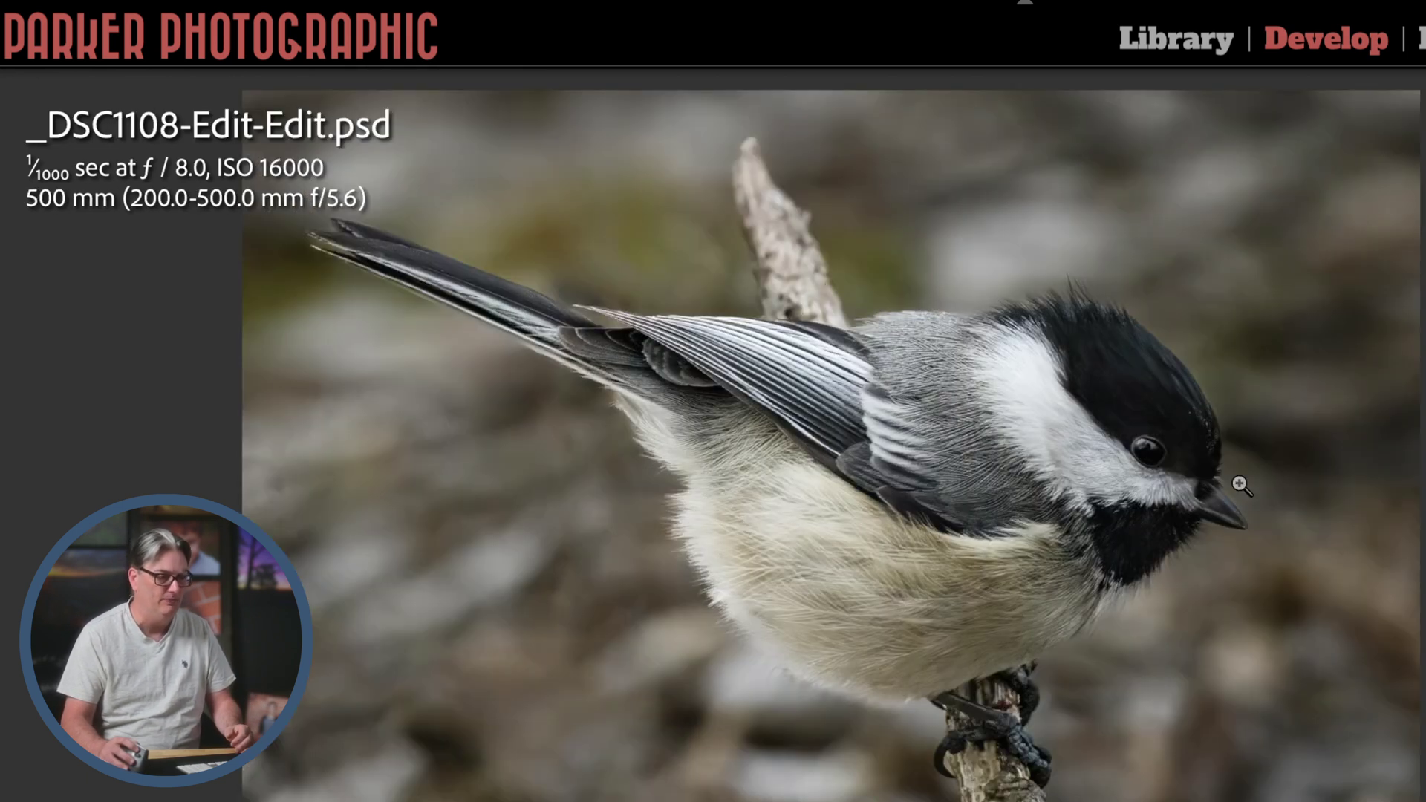
{"action": "key", "text": "Right"}
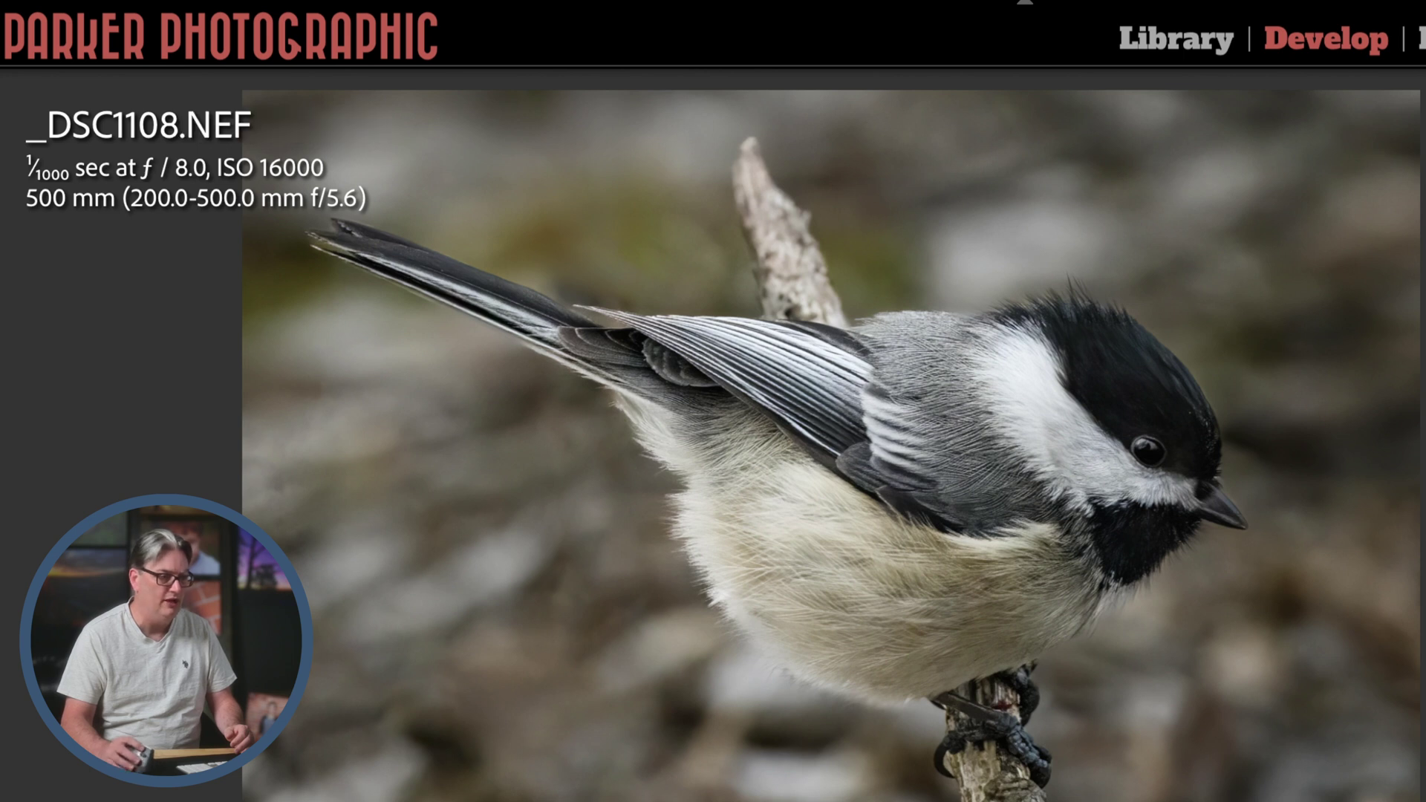
{"action": "key", "text": "super+alt+i"}
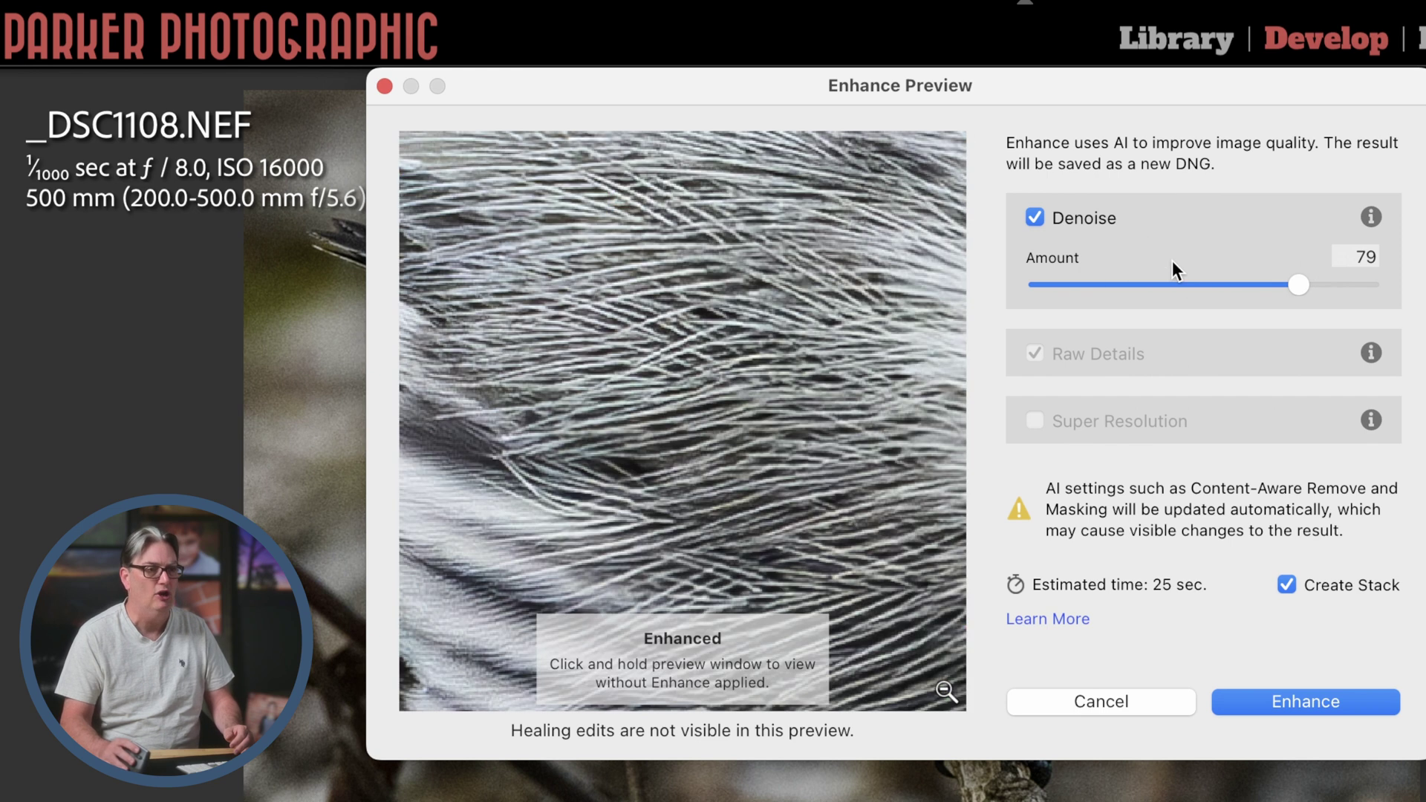
{"action": "left_click_drag", "start_coordinate": [1296, 285], "coordinate": [1092, 286]}
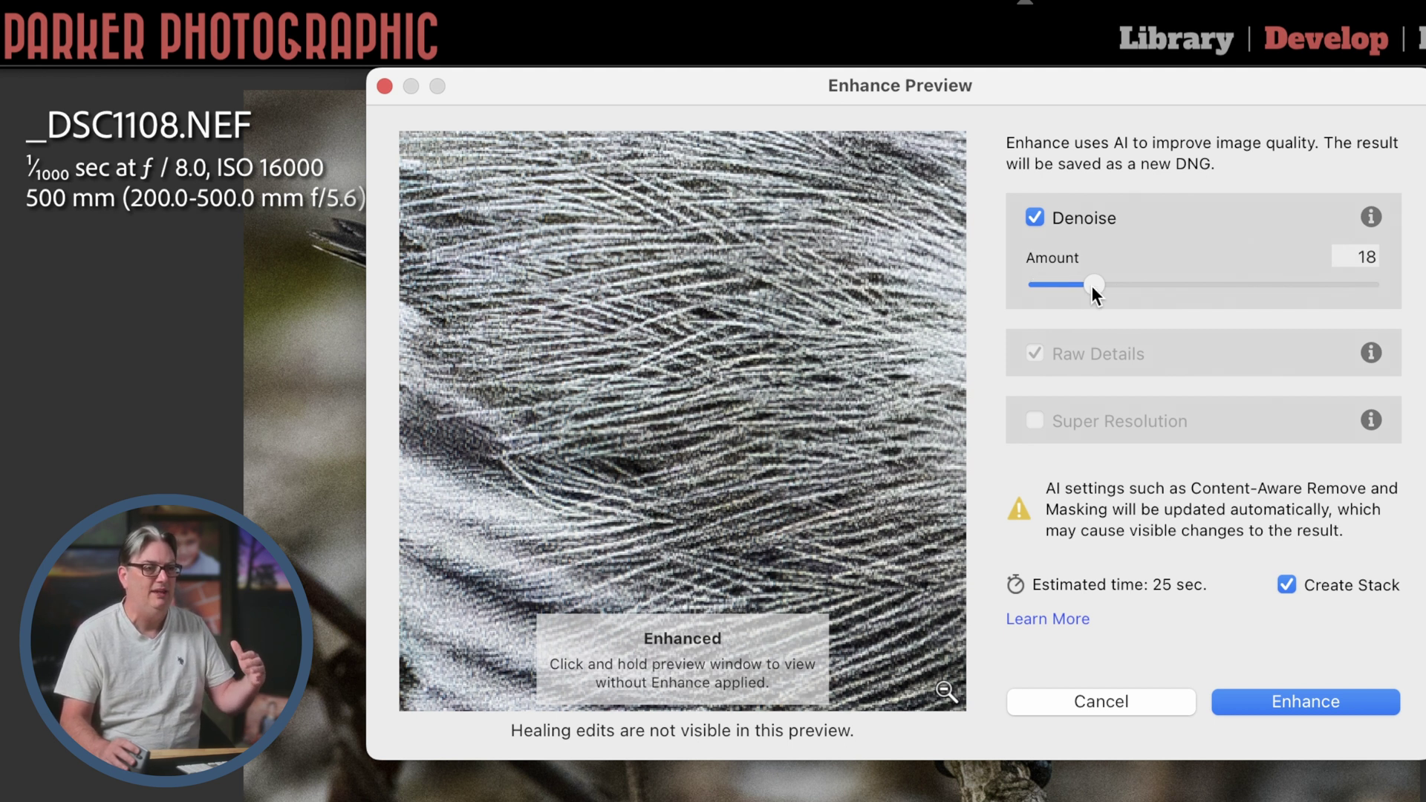
{"action": "left_click_drag", "start_coordinate": [1120, 285], "coordinate": [1325, 289]}
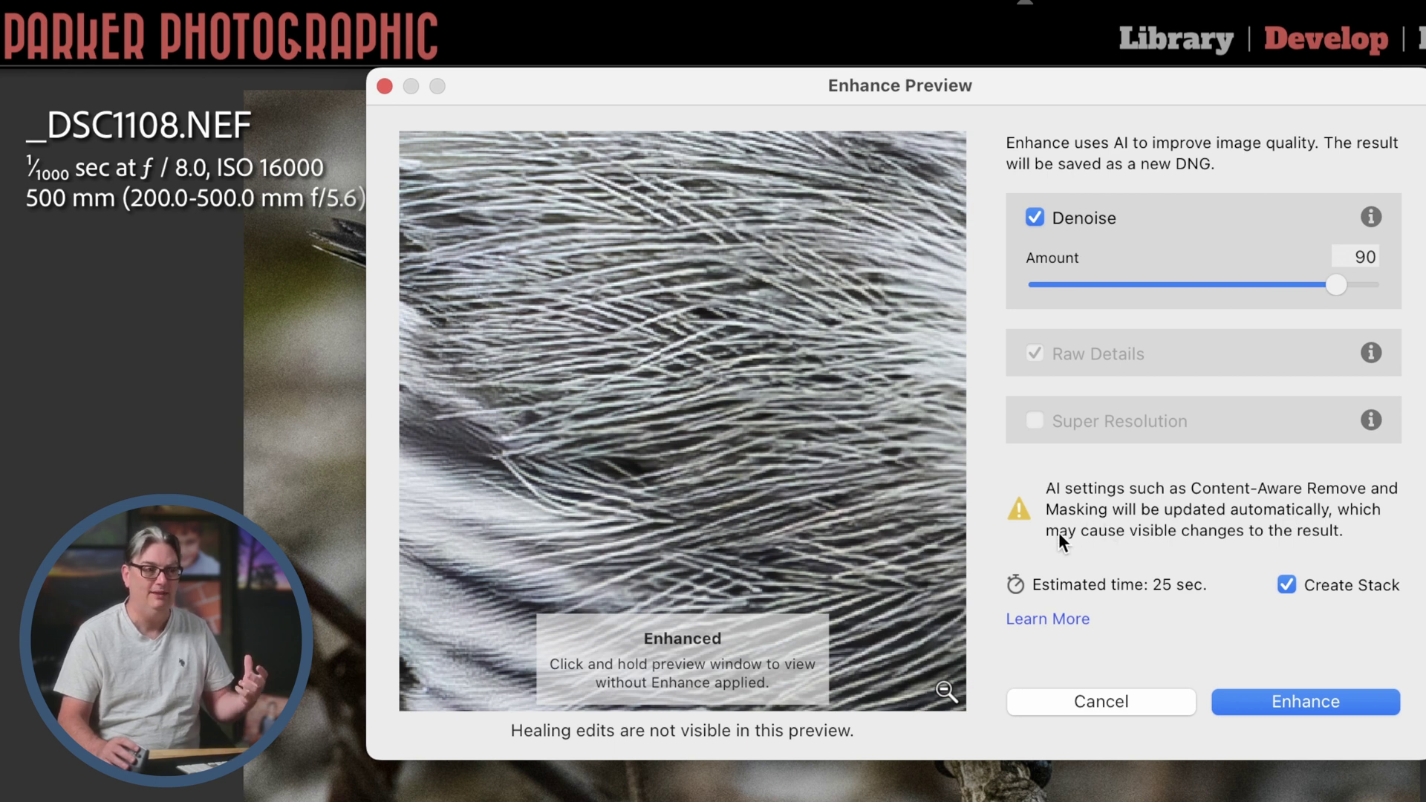
- Pan the Denoise preview to center the chickadee's eye at amount 90
{"action": "left_click_drag", "start_coordinate": [822, 213], "coordinate": [605, 455]}
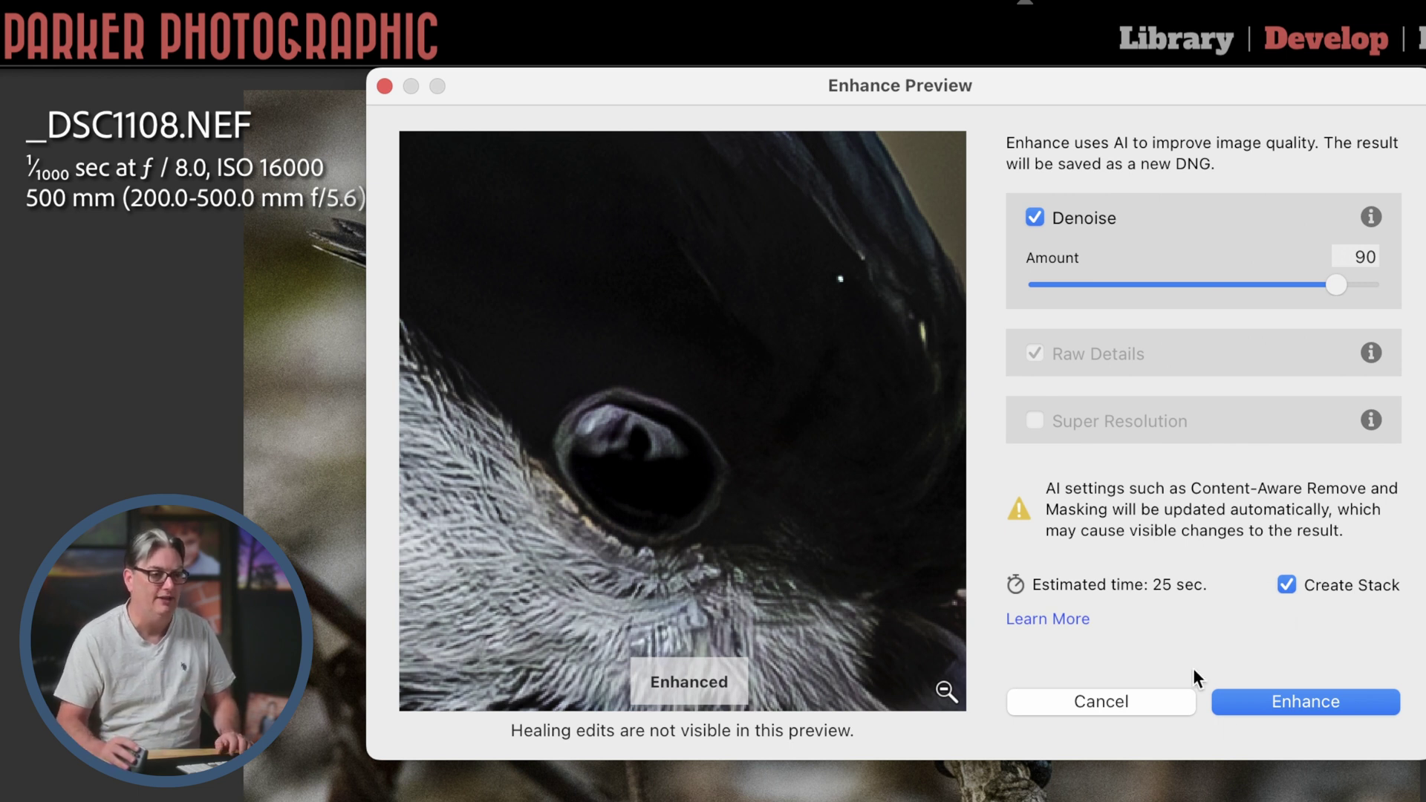
- Denoise _DSC1108.NEF at amount 90 into a stacked DNG, then collapse, expand and browse the three-photo stack
{"action": "left_click", "coordinate": [1307, 701]}
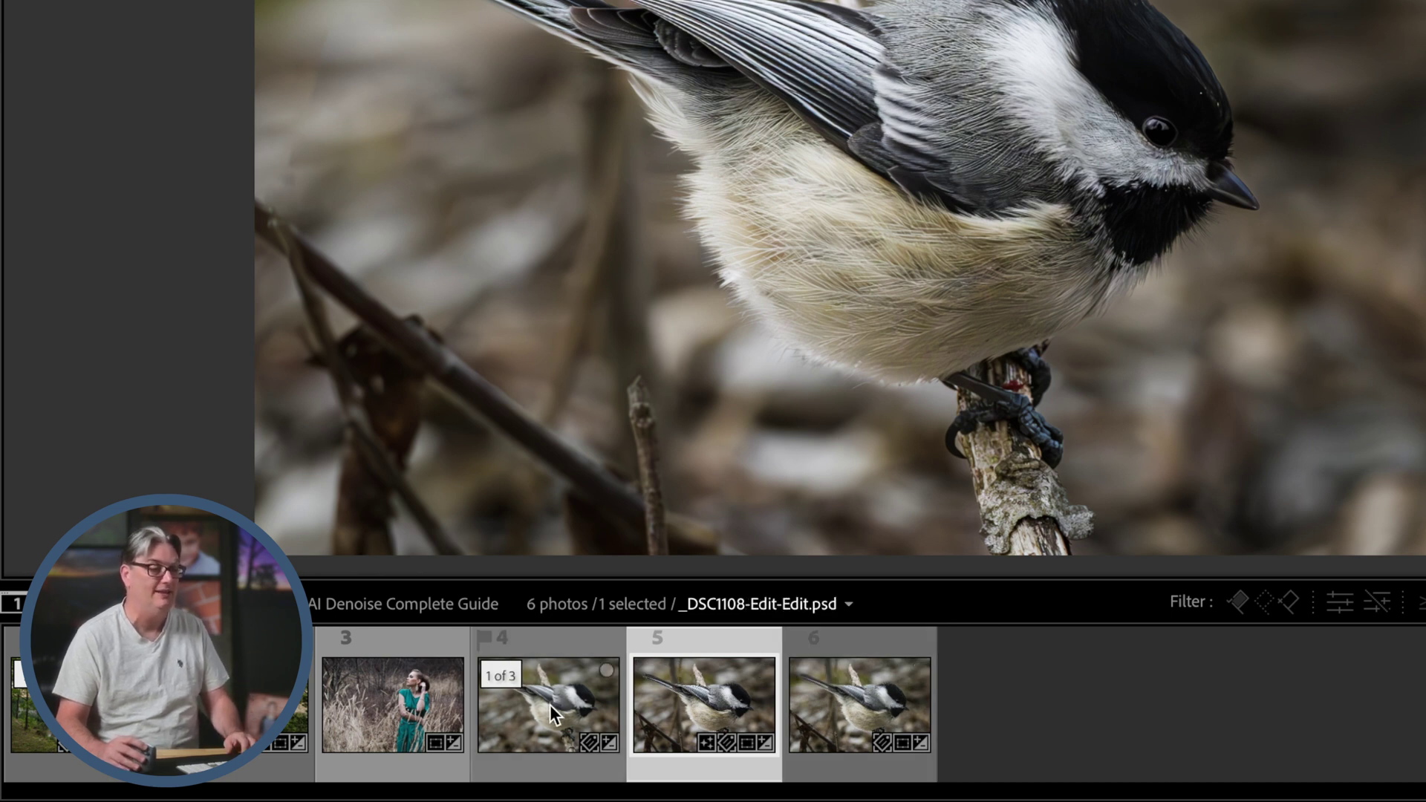
{"action": "left_click", "coordinate": [496, 676]}
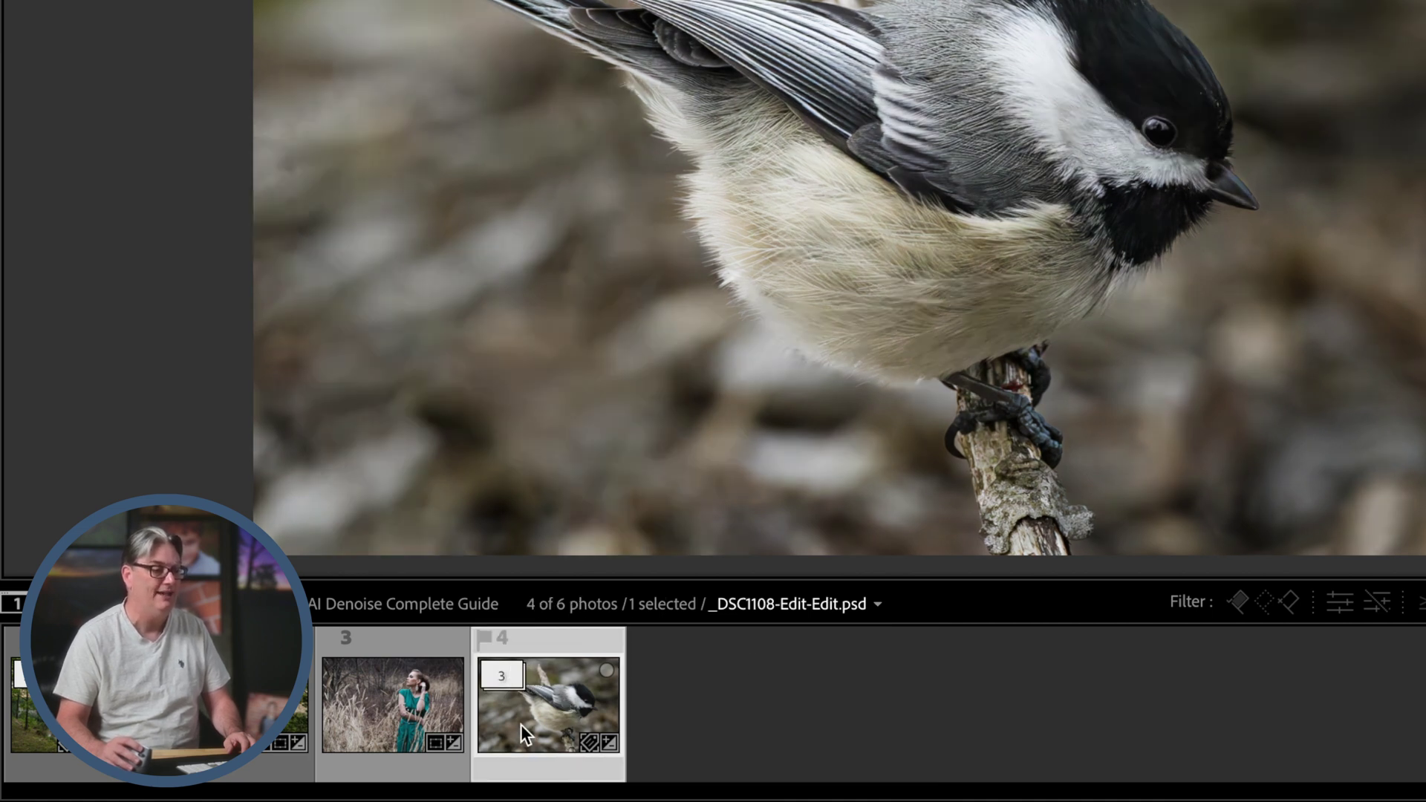
{"action": "left_click", "coordinate": [500, 676]}
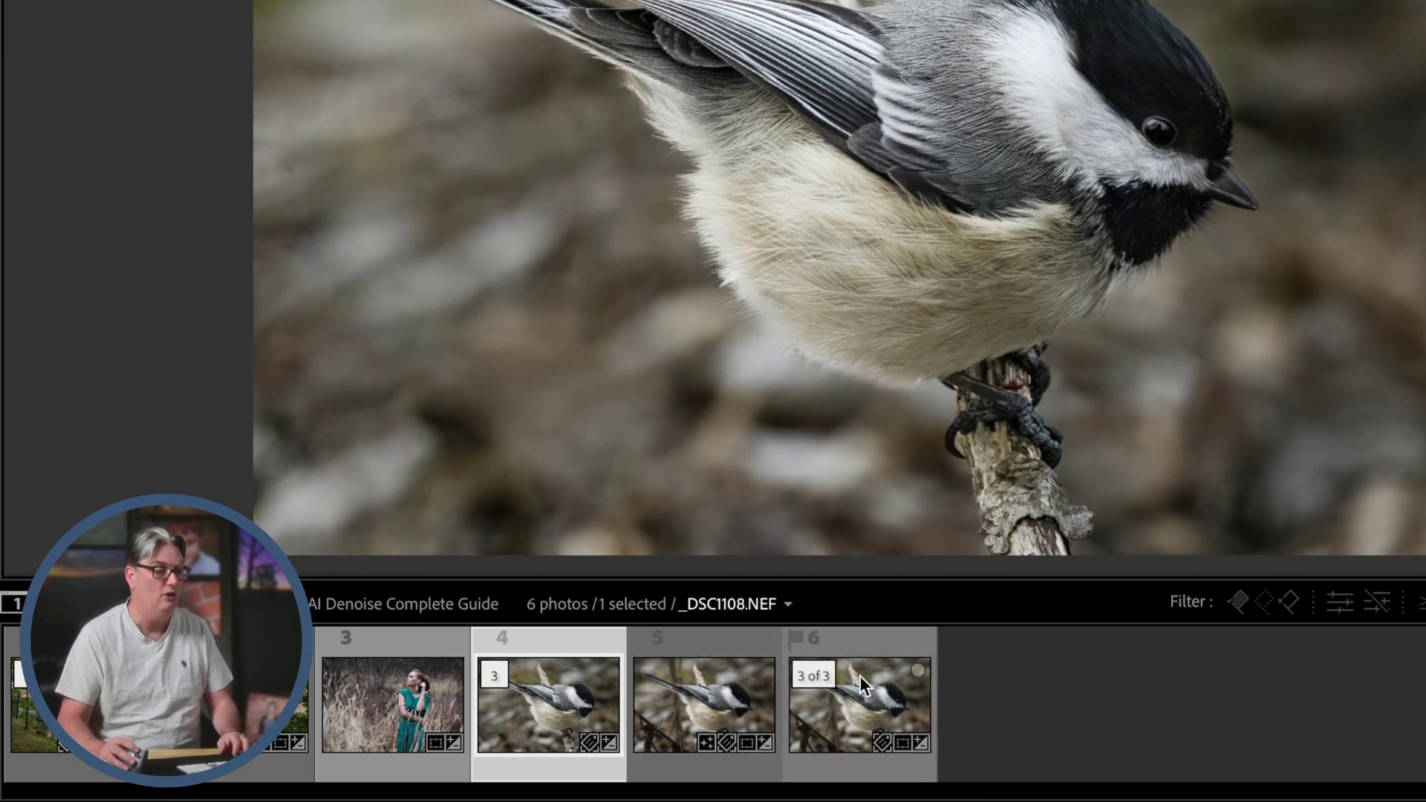
{"action": "left_click", "coordinate": [863, 649]}
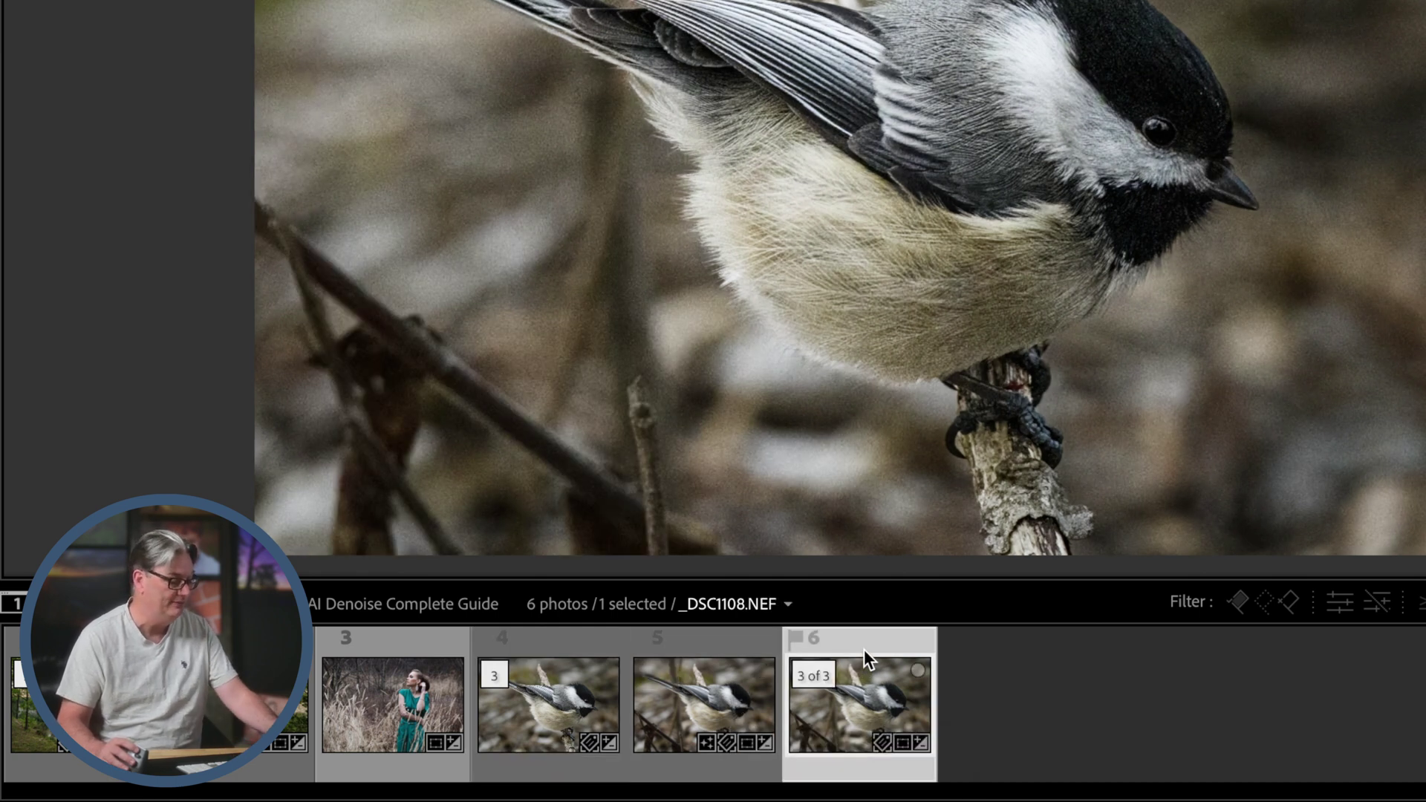
- Add two more filmstrip photos to the selection and launch batch Denoise on all three with Option held
{"action": "left_click", "coordinate": [390, 651], "text": "ctrl"}
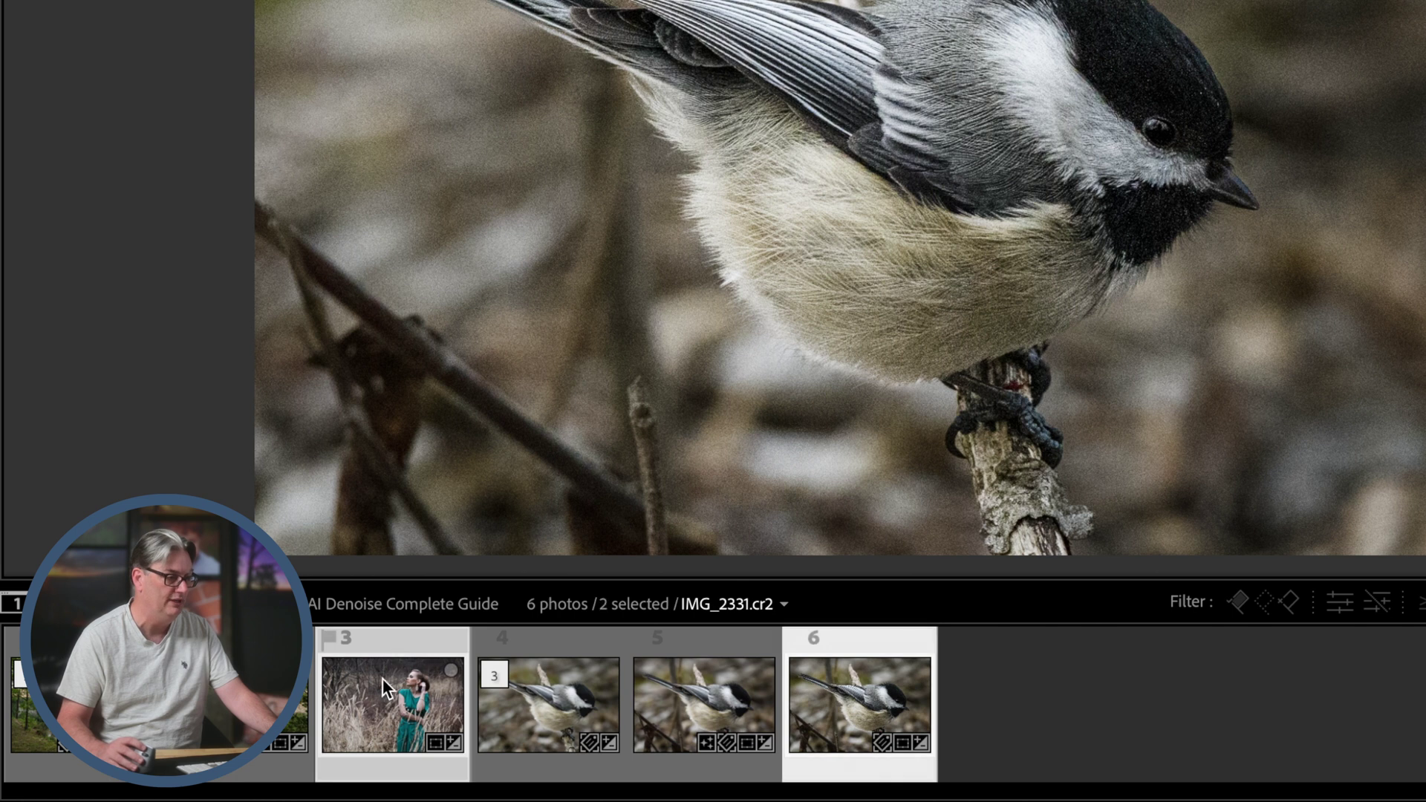
{"action": "left_click", "coordinate": [275, 698], "text": "ctrl"}
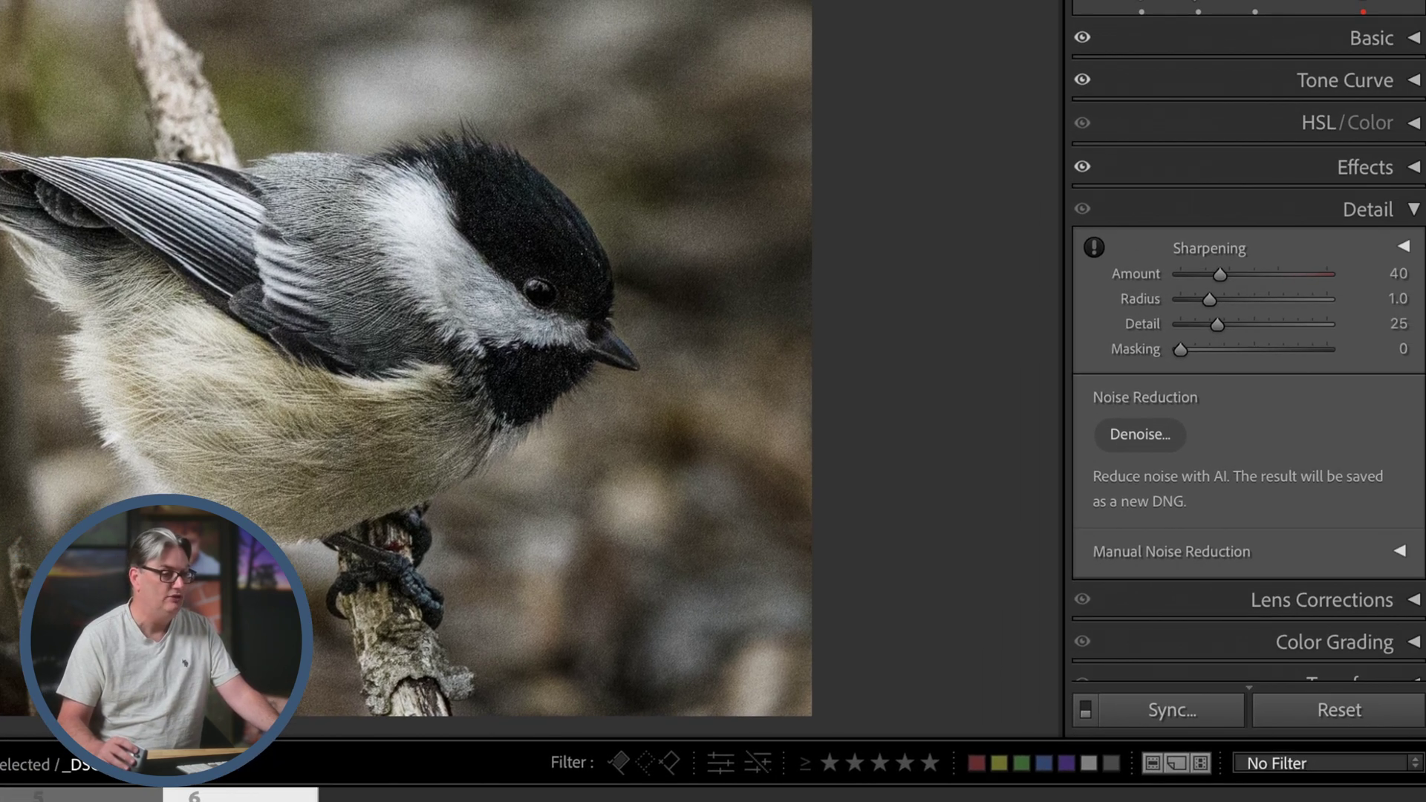
{"action": "key", "text": "alt"}
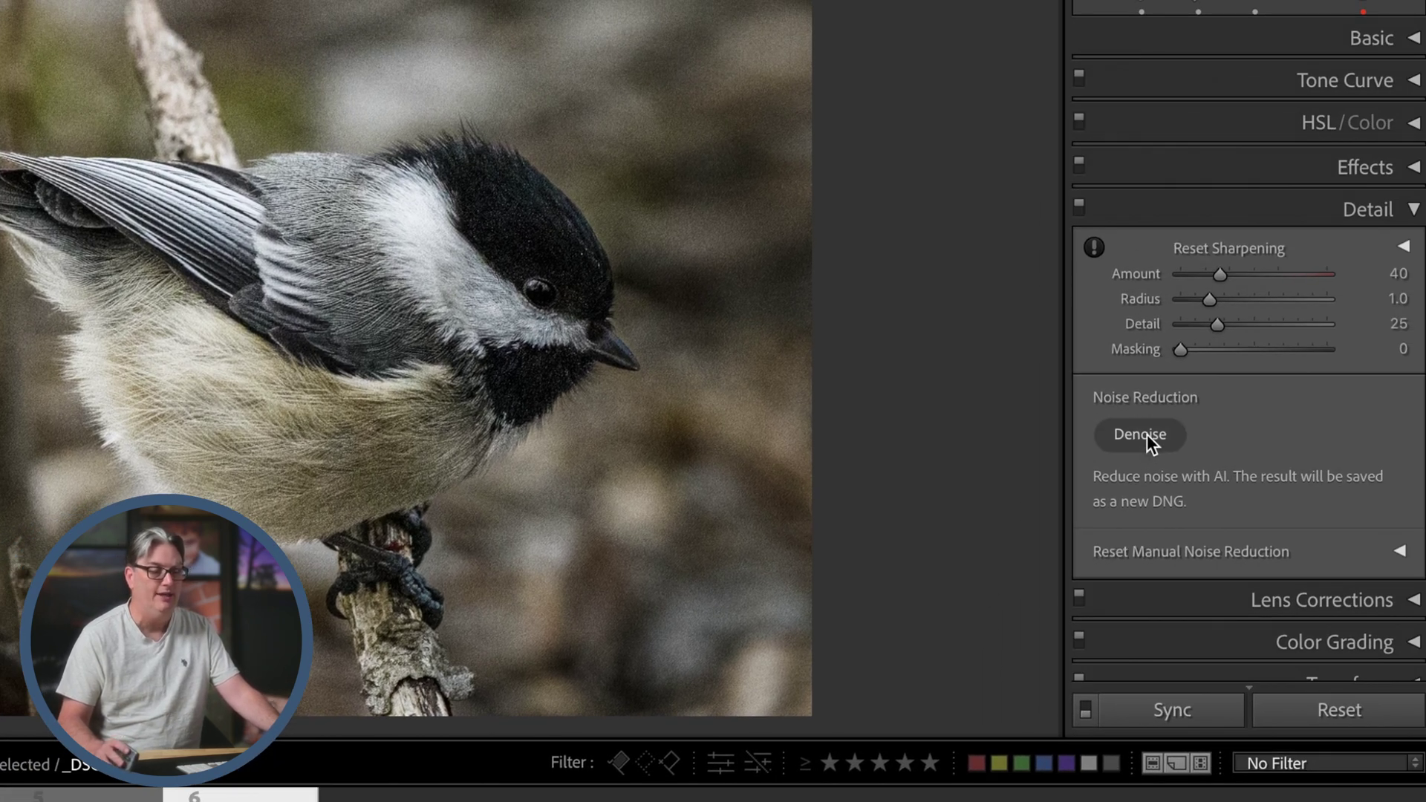
{"action": "left_click", "coordinate": [1139, 436], "text": "alt"}
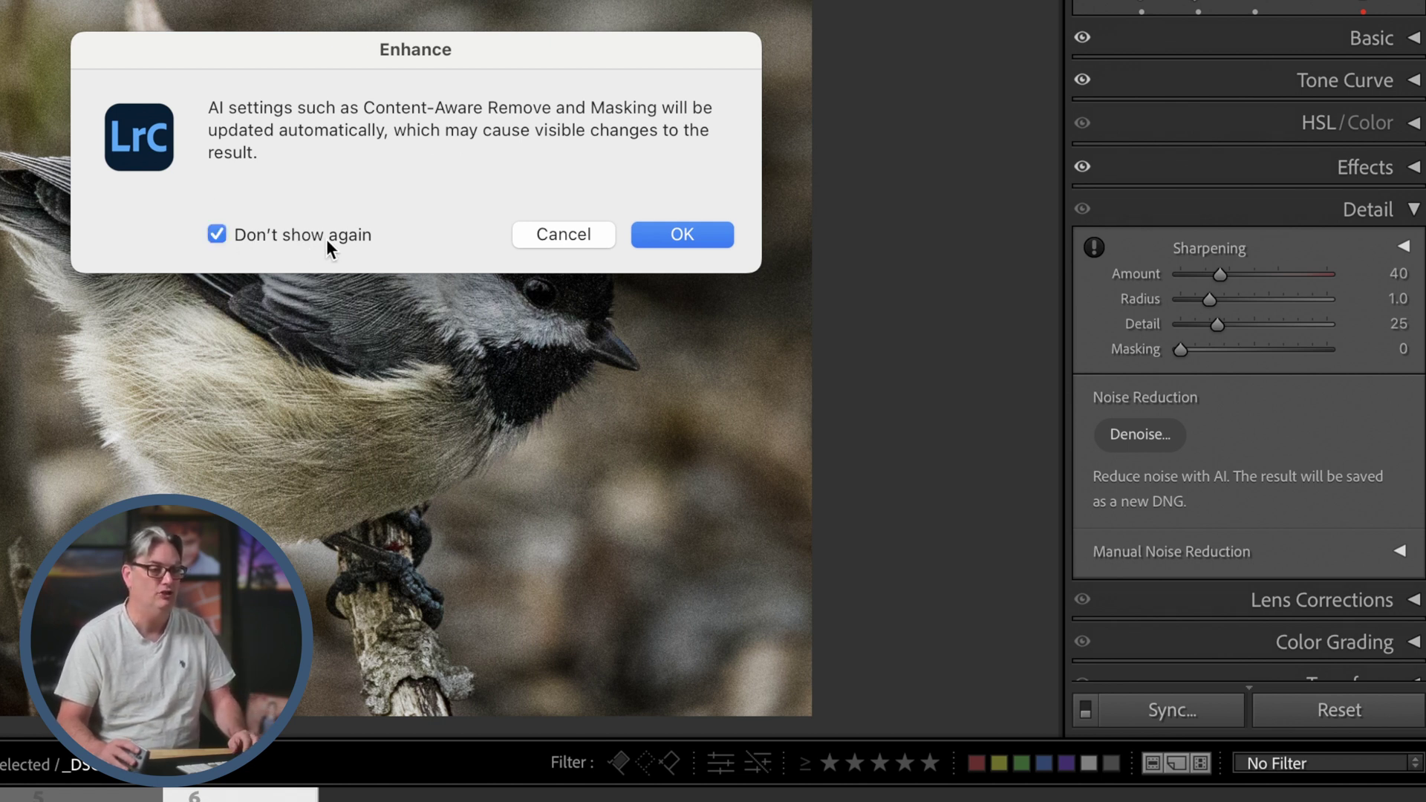
- Dismiss the AI settings notice, preview batch Denoise of 3 images at amount 90, then cancel
{"action": "left_click", "coordinate": [528, 234]}
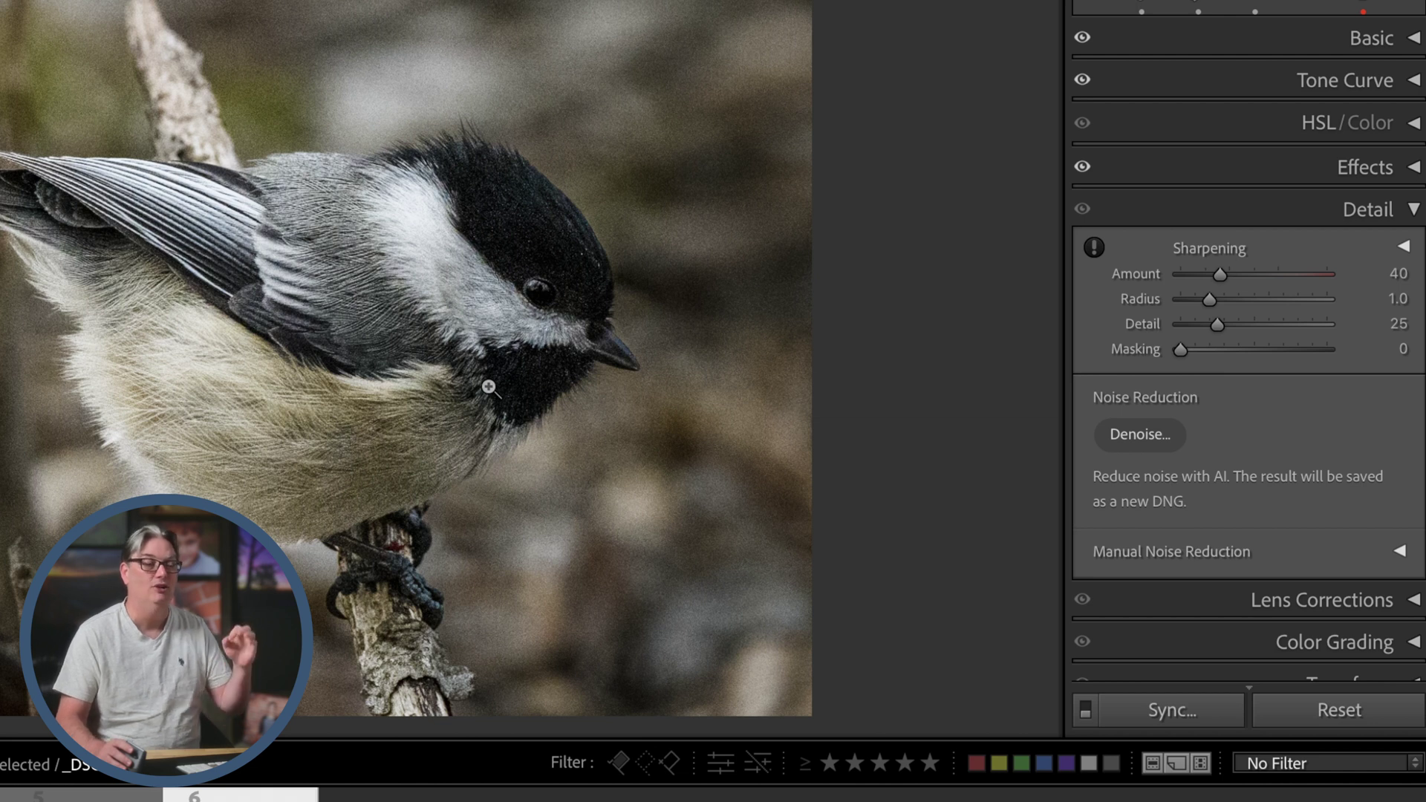
{"action": "left_click", "coordinate": [1138, 434]}
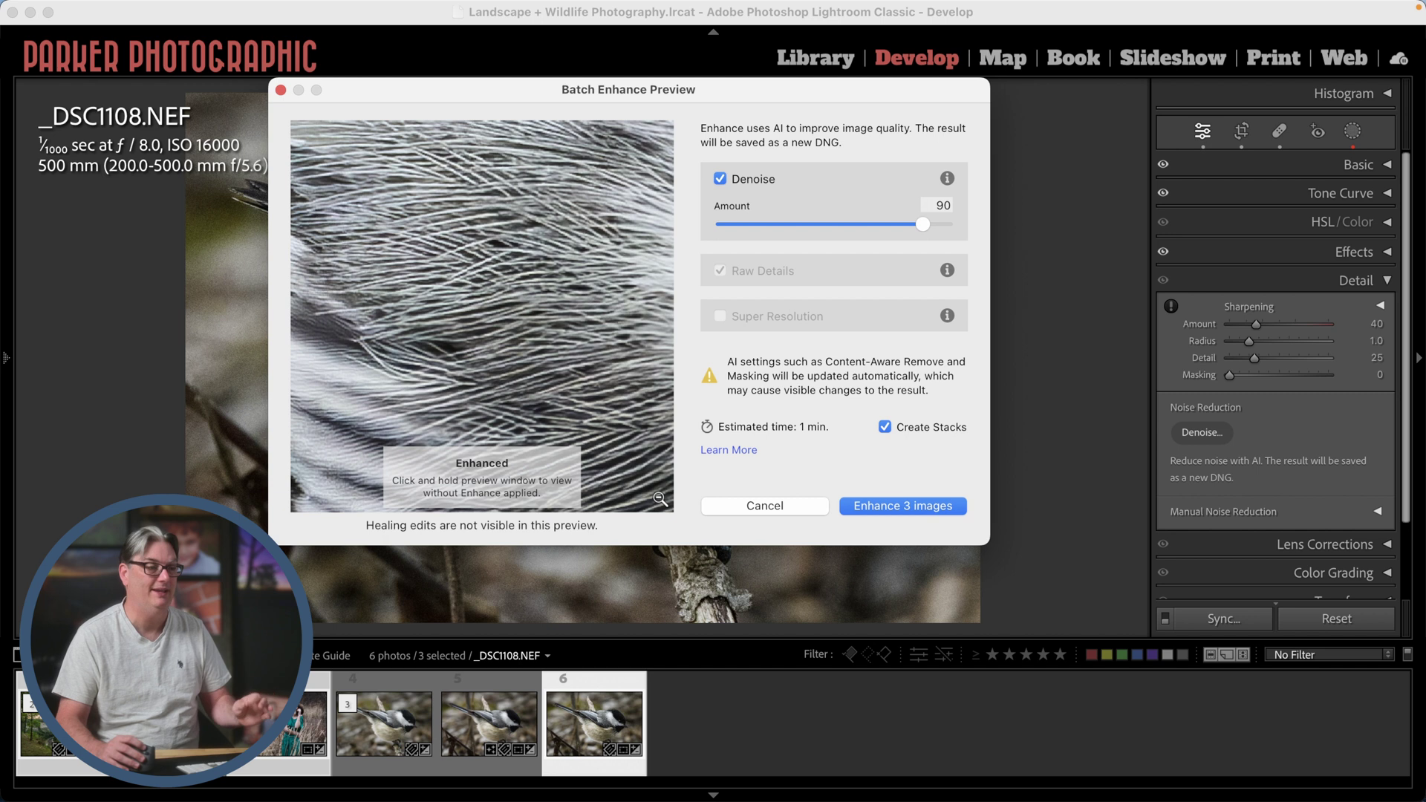
{"action": "left_click", "coordinate": [796, 507]}
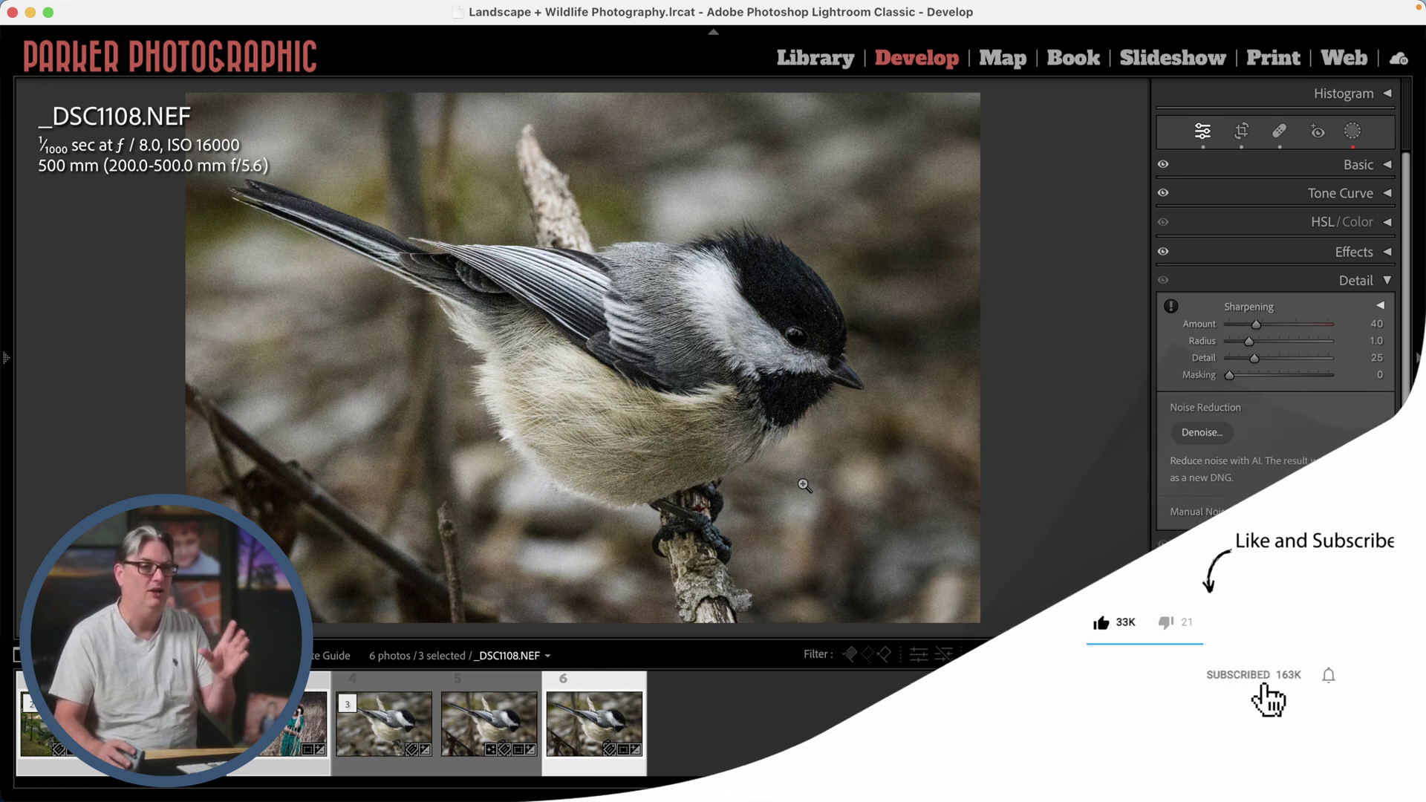
- Switch to the Library grid, toggle the filter bar off and back on, and set filters to None
{"action": "left_click", "coordinate": [821, 60]}
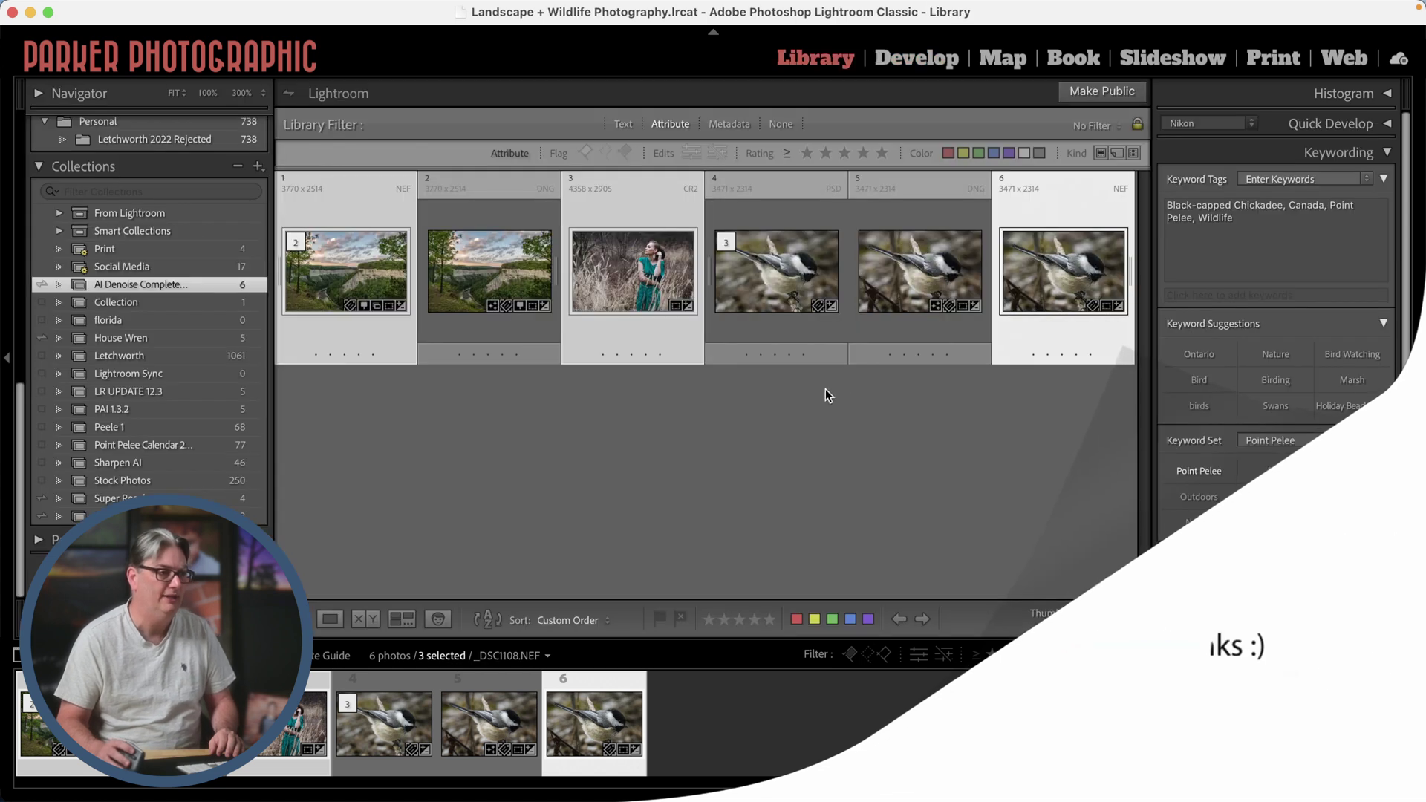
{"action": "scroll", "coordinate": [104, 336], "scroll_direction": "up", "scroll_amount": 10}
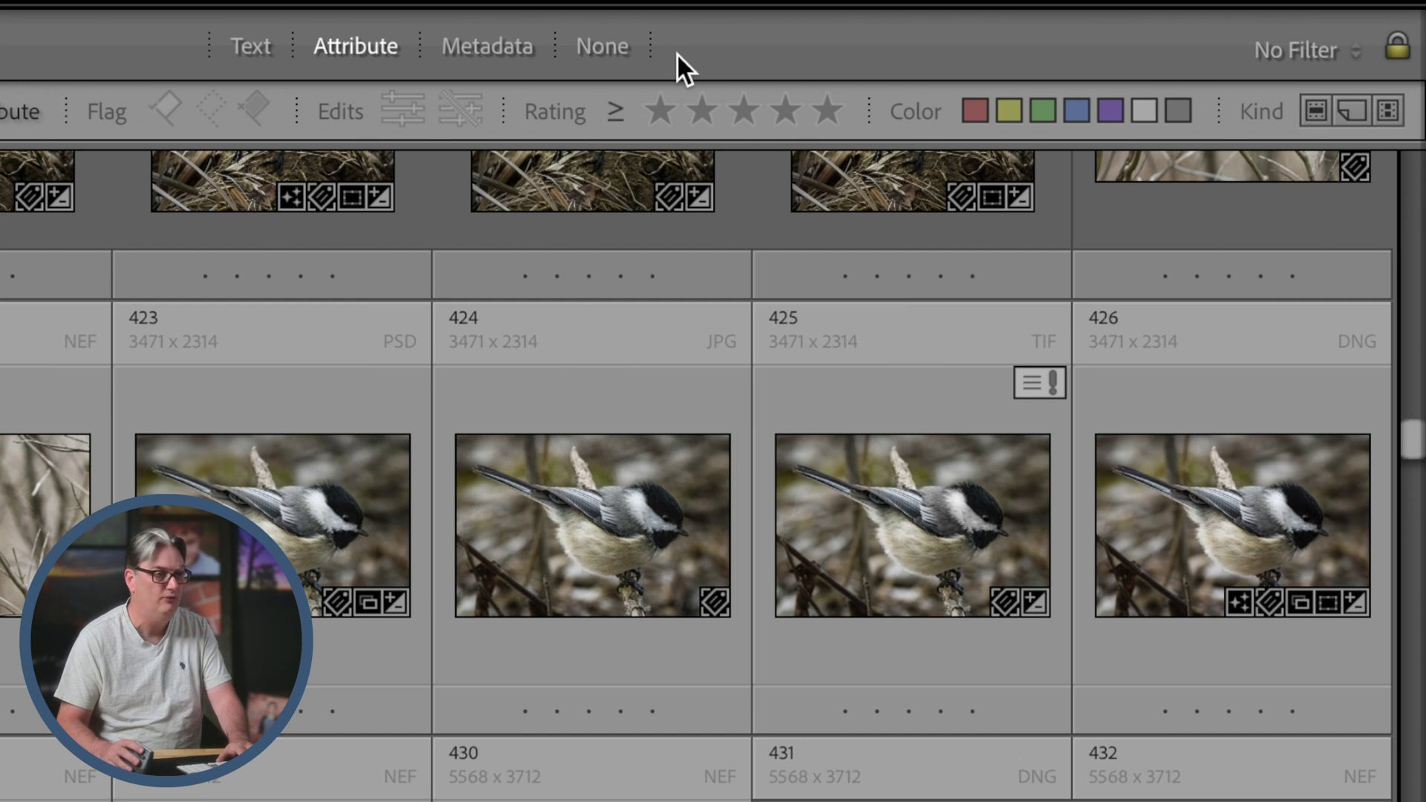
{"action": "key", "text": "backslash"}
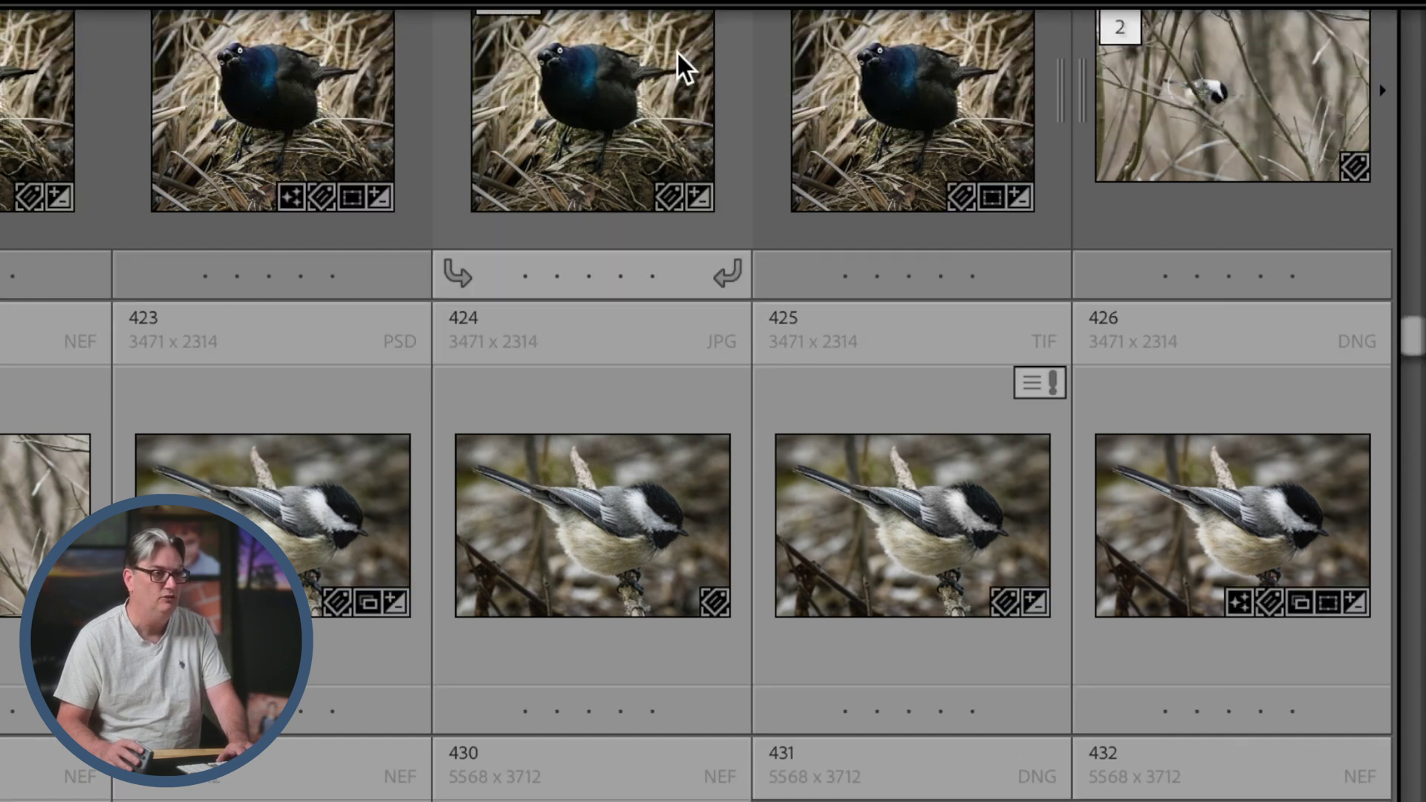
{"action": "key", "text": "backslash"}
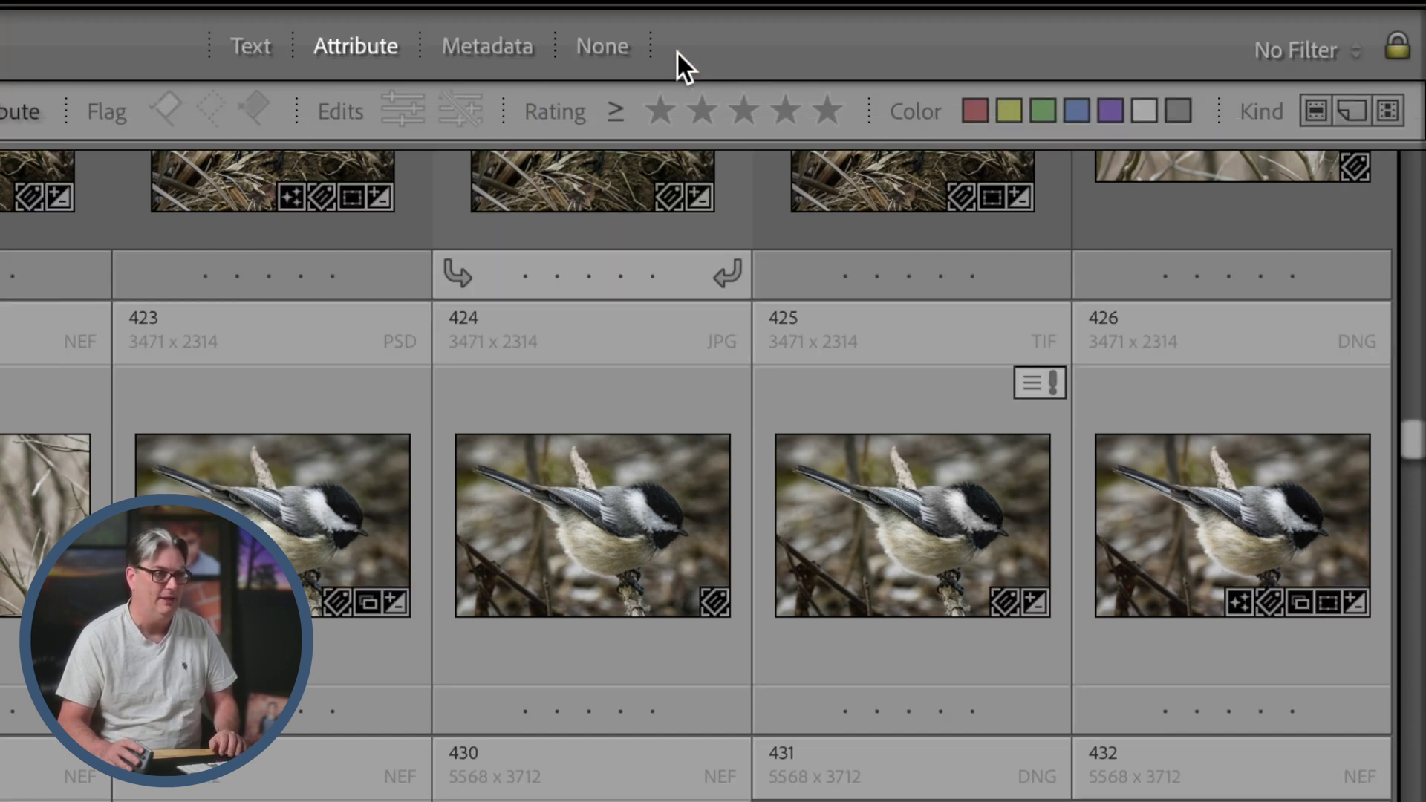
{"action": "key", "text": "ctrl+l"}
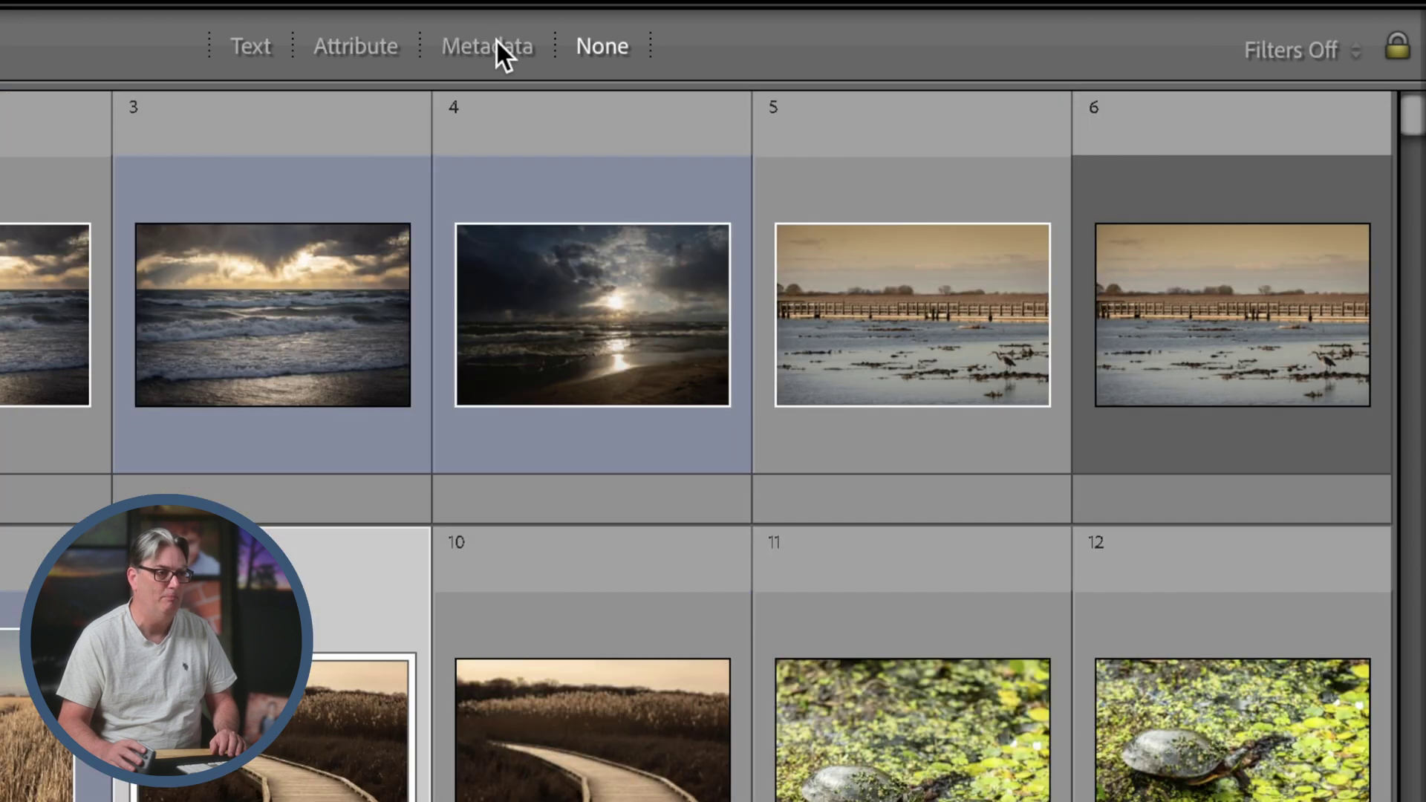
- Open the Metadata filter, make its third column ISO Speed, and scroll down to ISO 25600
{"action": "left_click", "coordinate": [496, 43]}
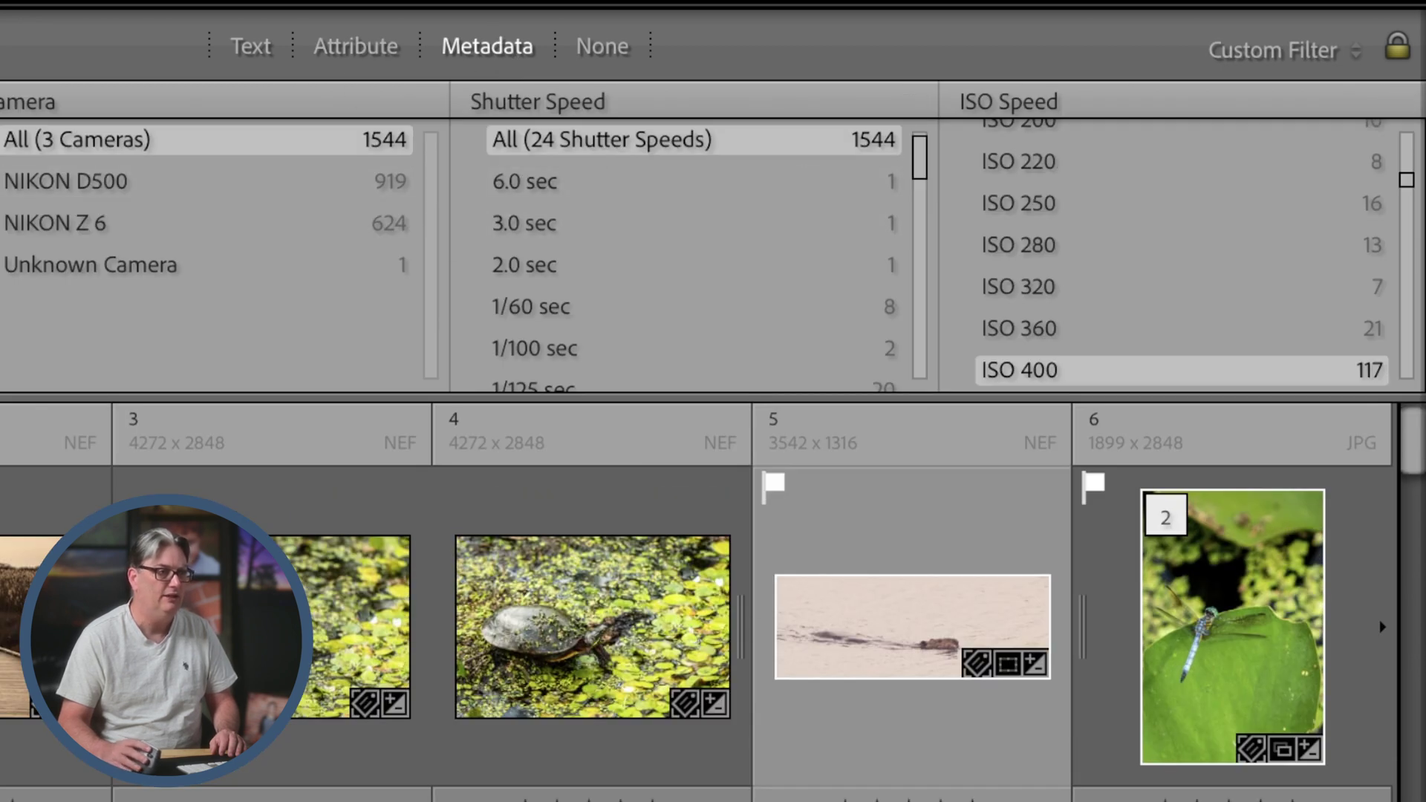
{"action": "left_click", "coordinate": [1069, 102]}
{"action": "left_click", "coordinate": [1067, 104]}
{"action": "scroll", "coordinate": [1159, 304], "scroll_direction": "down", "scroll_amount": 2}
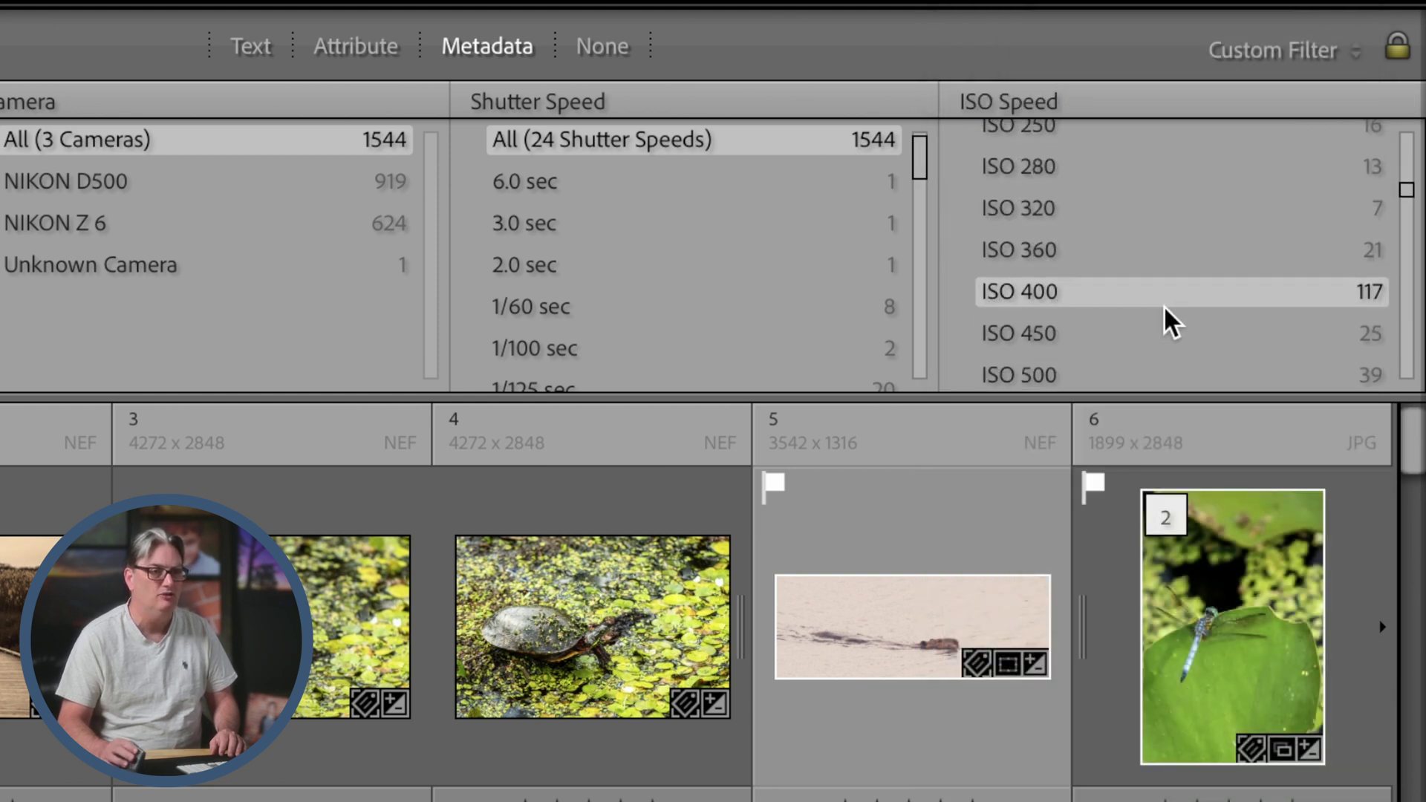
{"action": "scroll", "coordinate": [1164, 308], "scroll_direction": "down", "scroll_amount": 10}
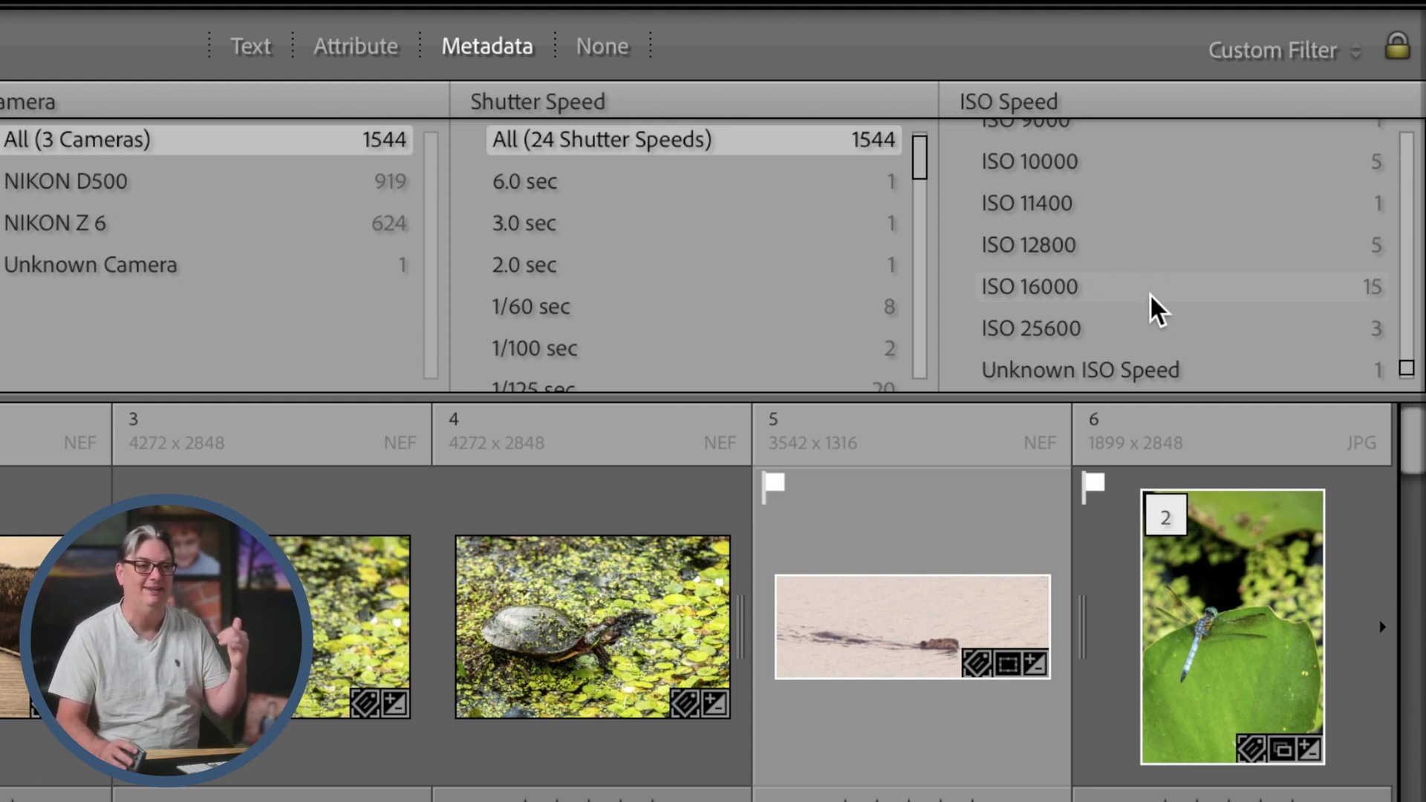
- Filter to ISO 25600, 16000, 12800, 11400 and 10000, then select all matching photos
{"action": "left_click", "coordinate": [1150, 332]}
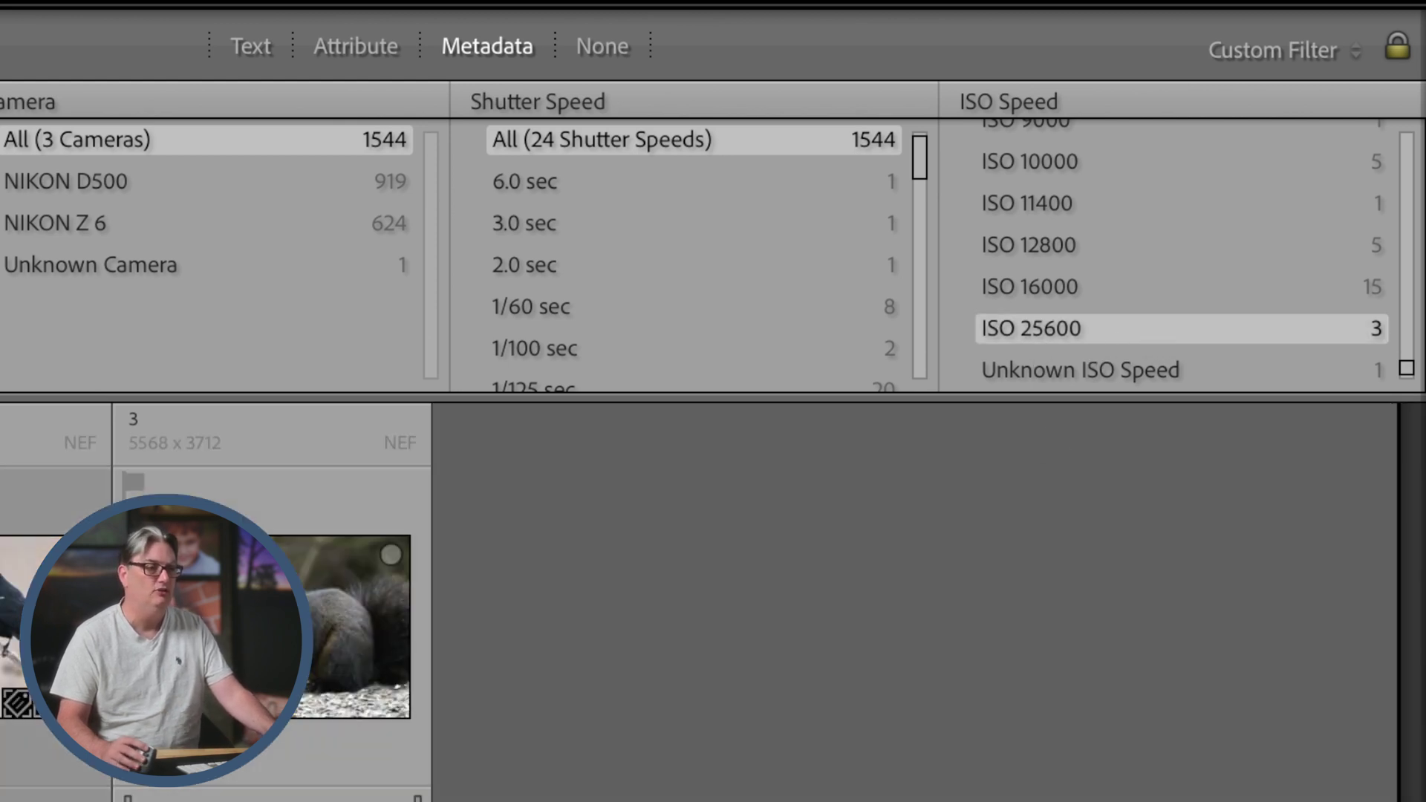
{"action": "left_click", "coordinate": [1120, 287], "text": "ctrl"}
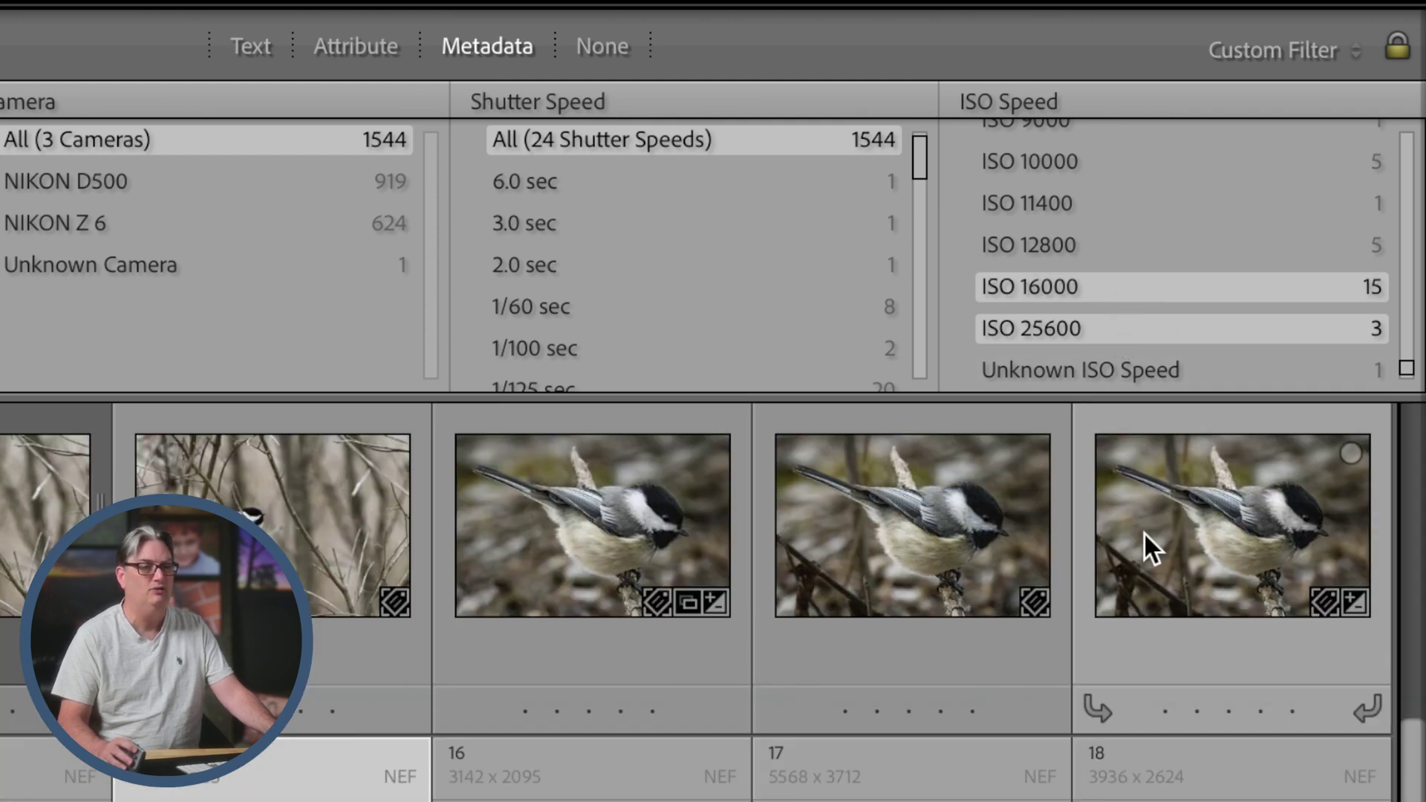
{"action": "left_click", "coordinate": [1110, 244], "text": "ctrl"}
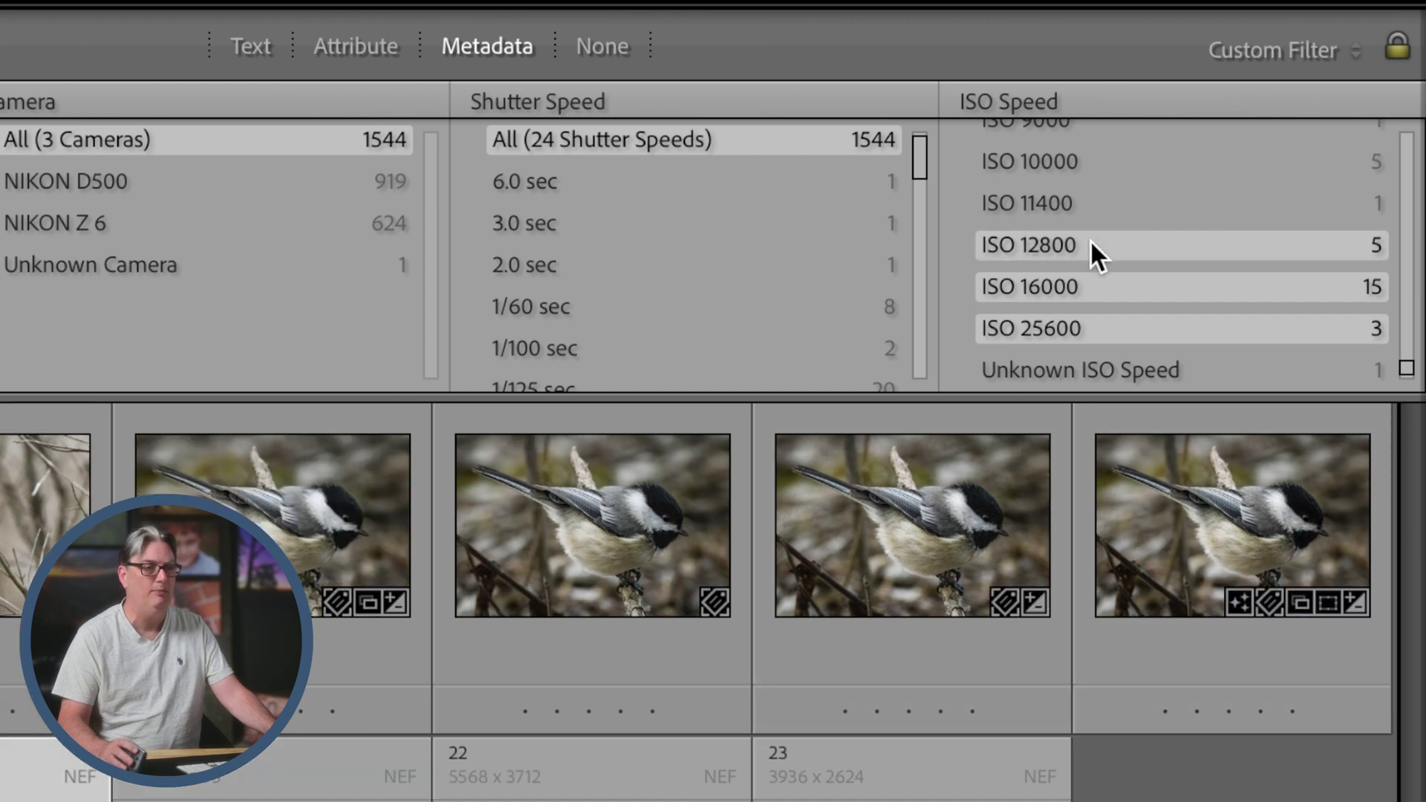
{"action": "left_click", "coordinate": [1116, 206], "text": "ctrl"}
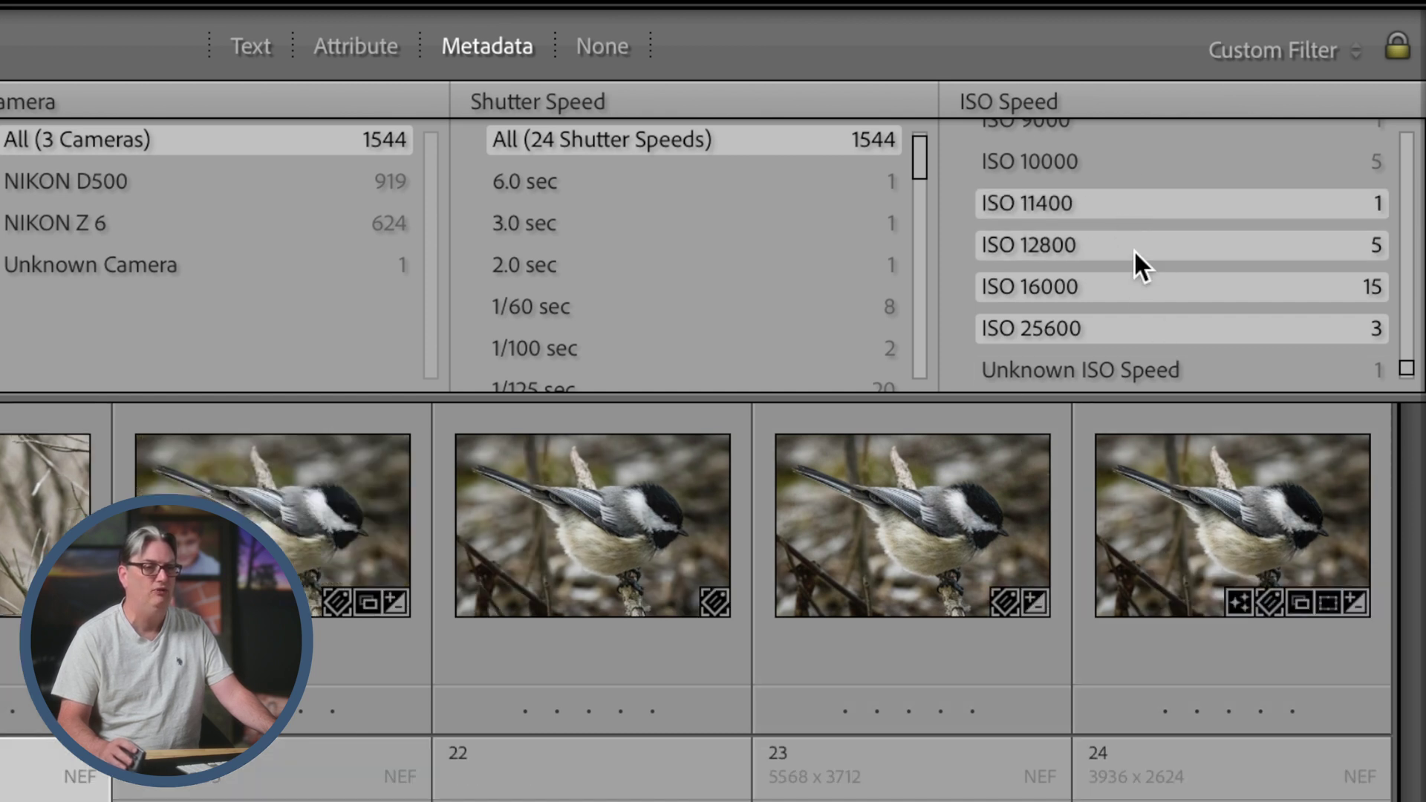
{"action": "left_click", "coordinate": [1114, 160], "text": "ctrl"}
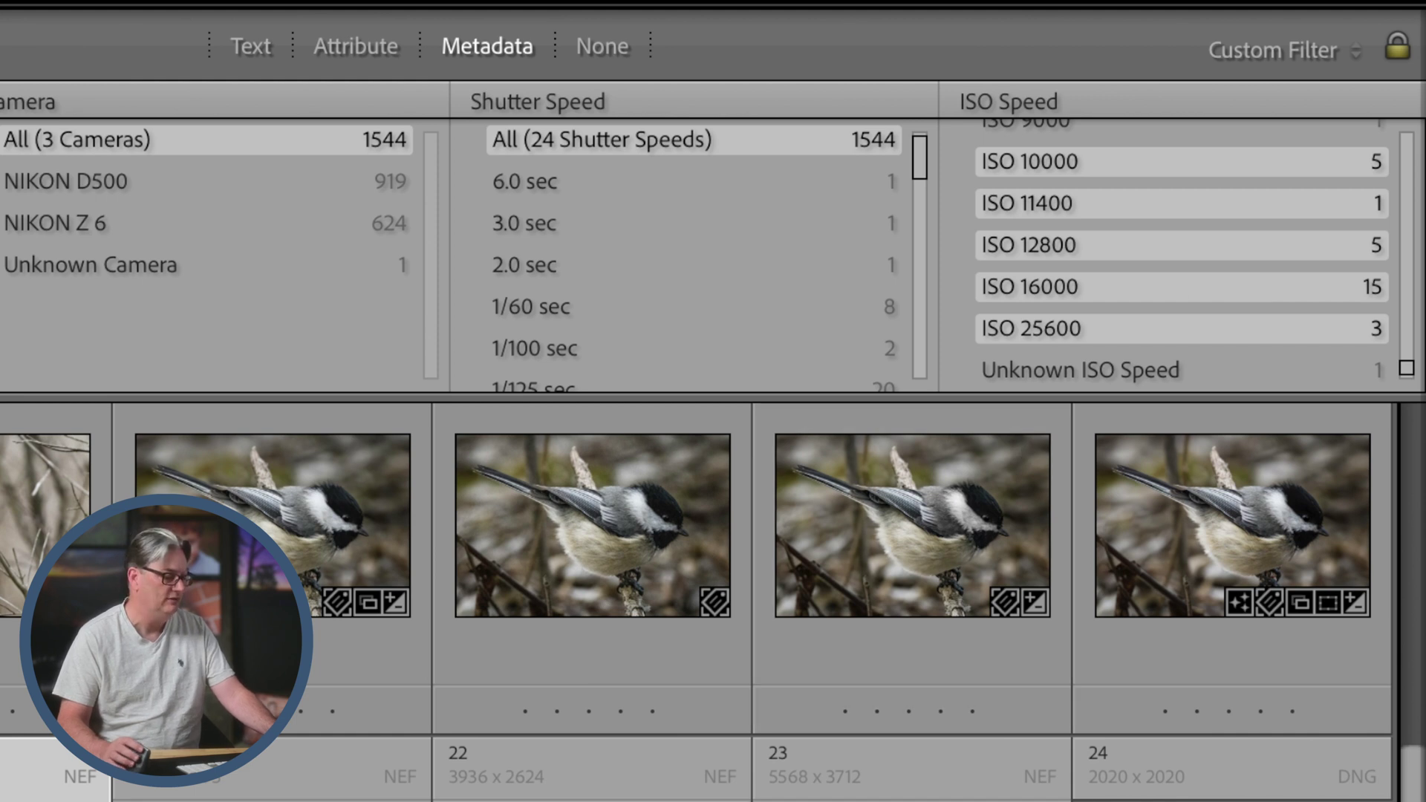
{"action": "key", "text": "ctrl+a"}
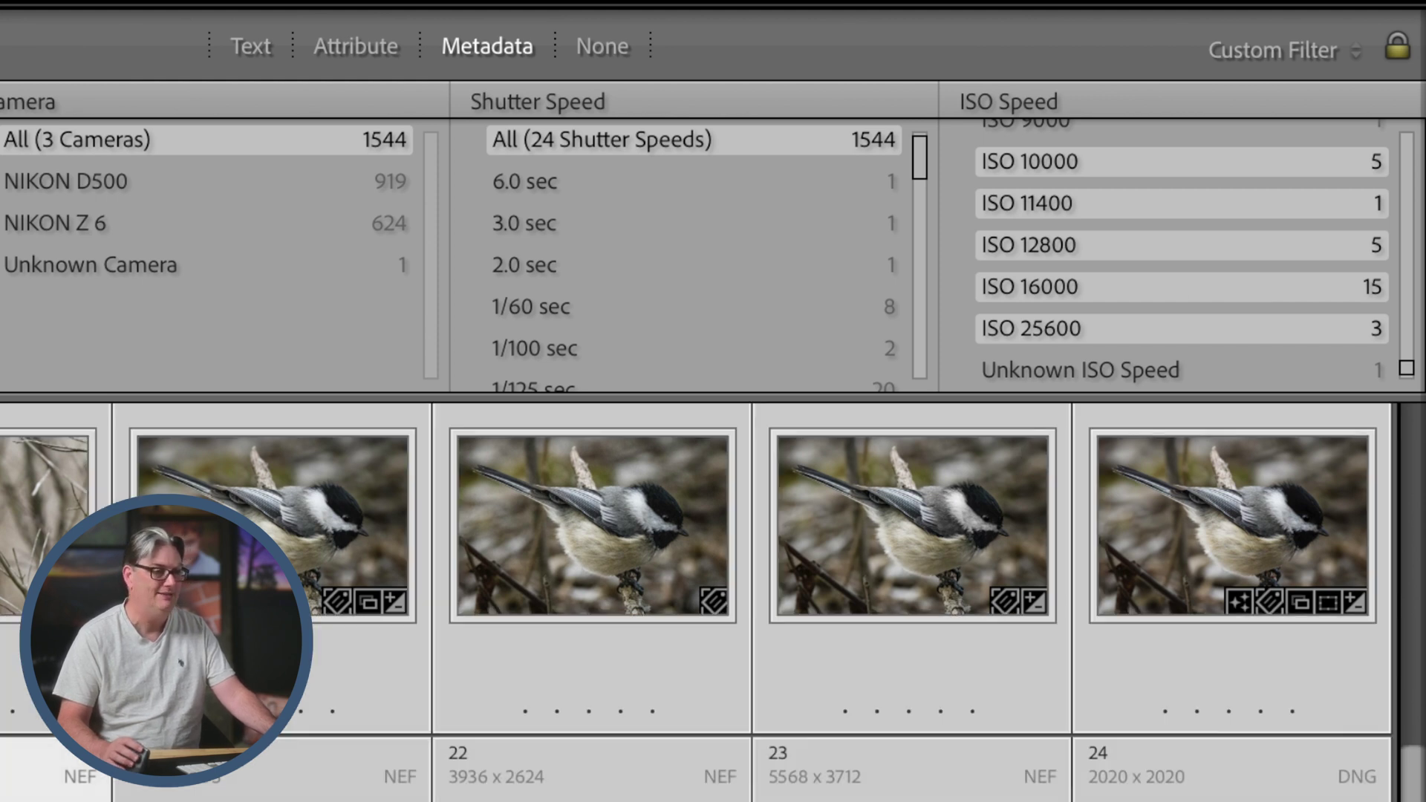
- Take the high-ISO selection into Develop, step to the next photo, then select frames 16 and 15
{"action": "key", "text": "d"}
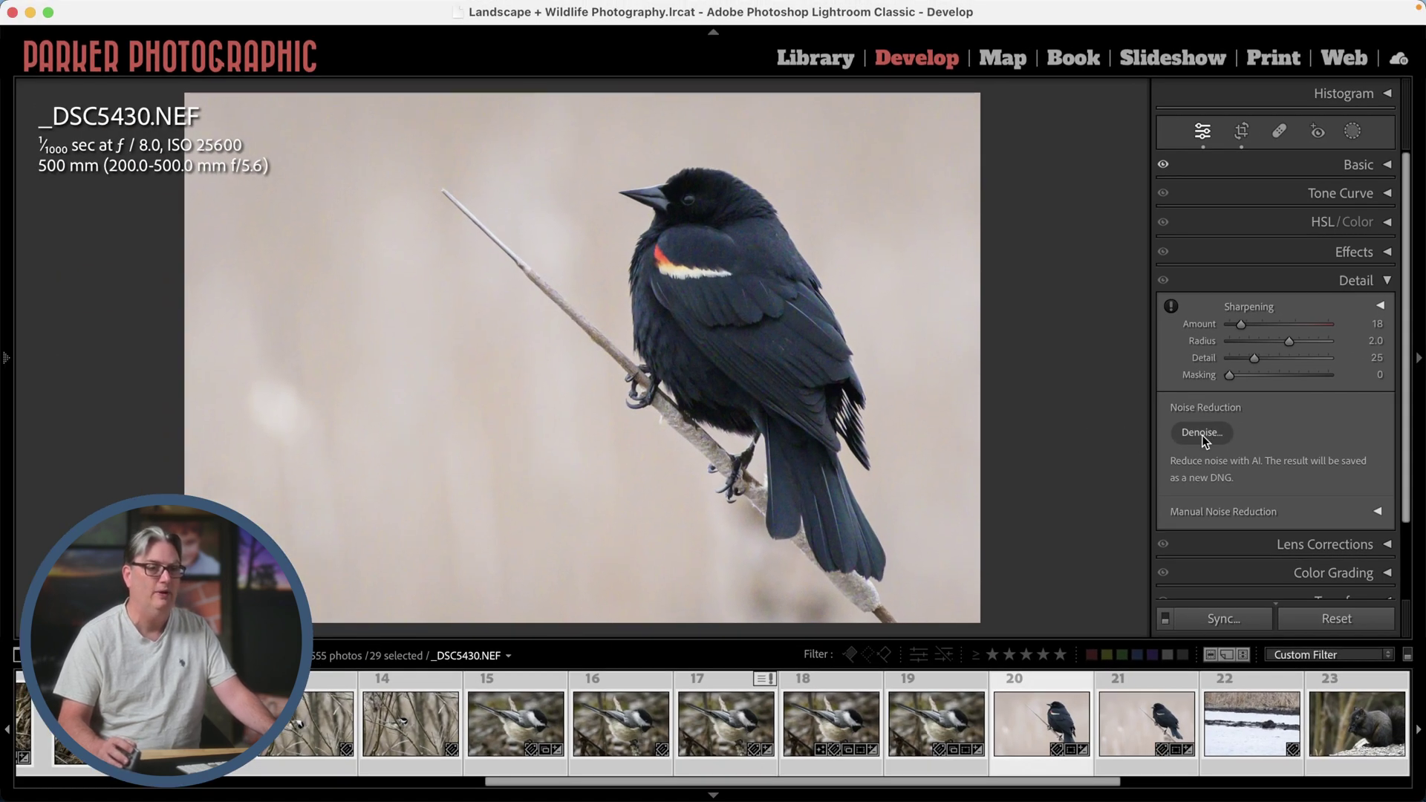
{"action": "key", "text": "alt"}
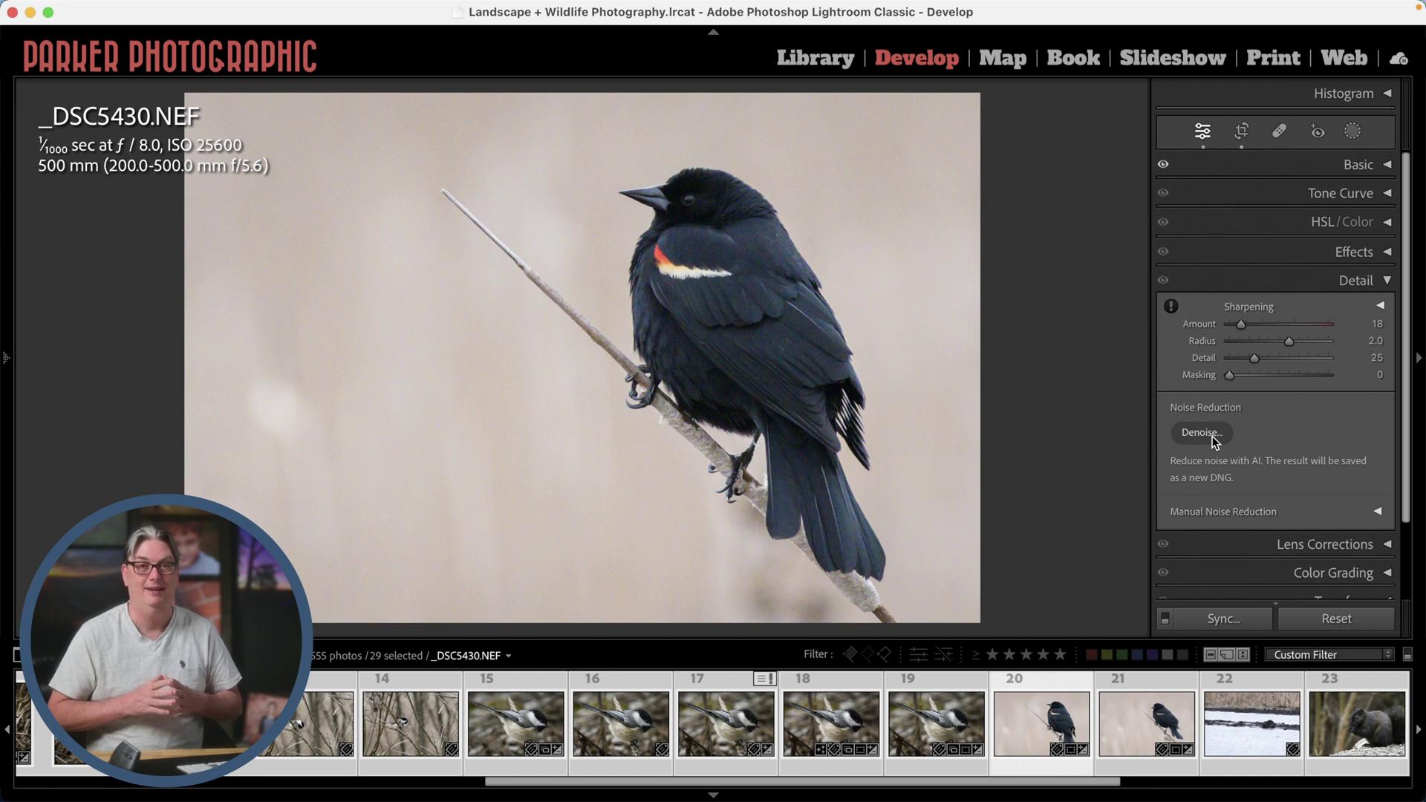
{"action": "key", "text": "Right"}
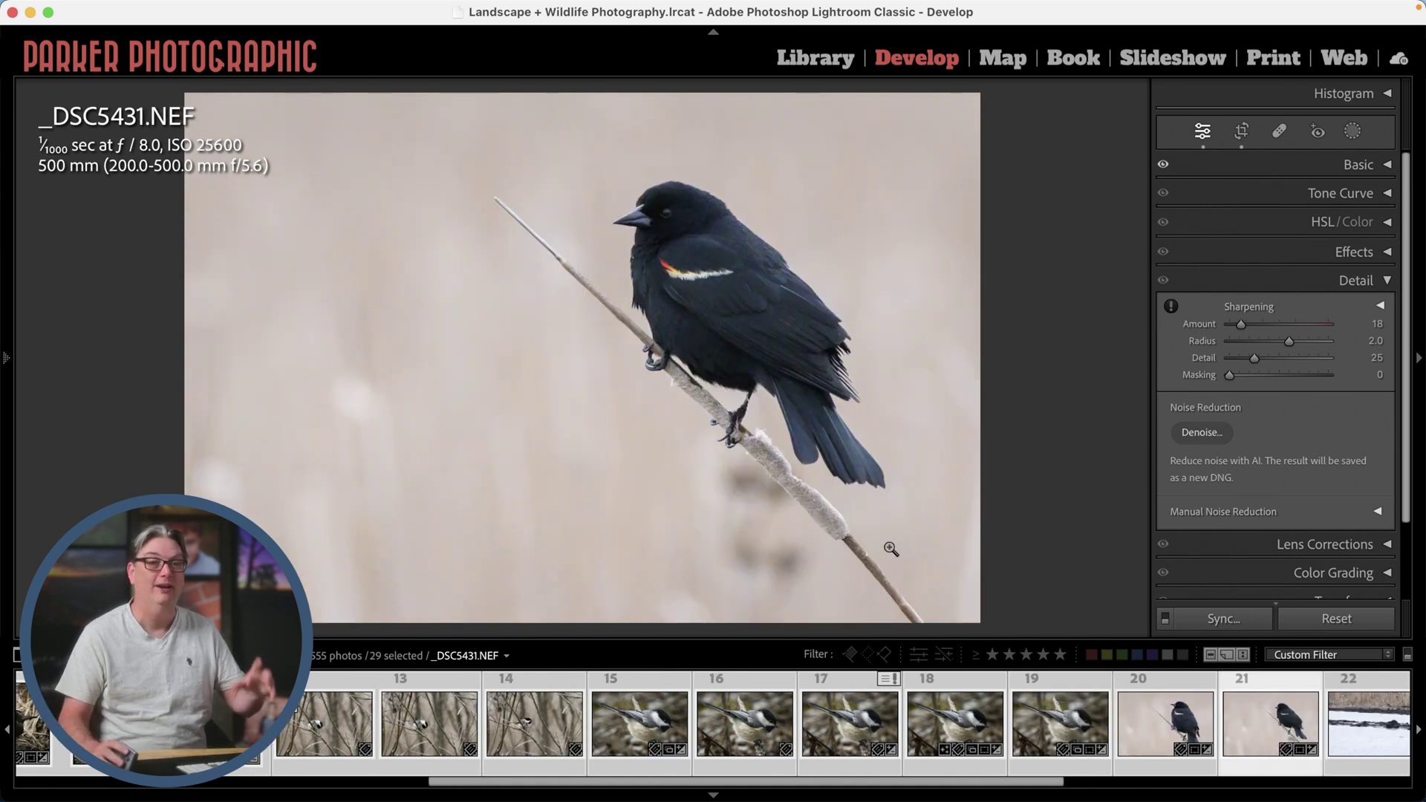
{"action": "left_click", "coordinate": [732, 690]}
{"action": "left_click", "coordinate": [656, 688], "text": "super"}
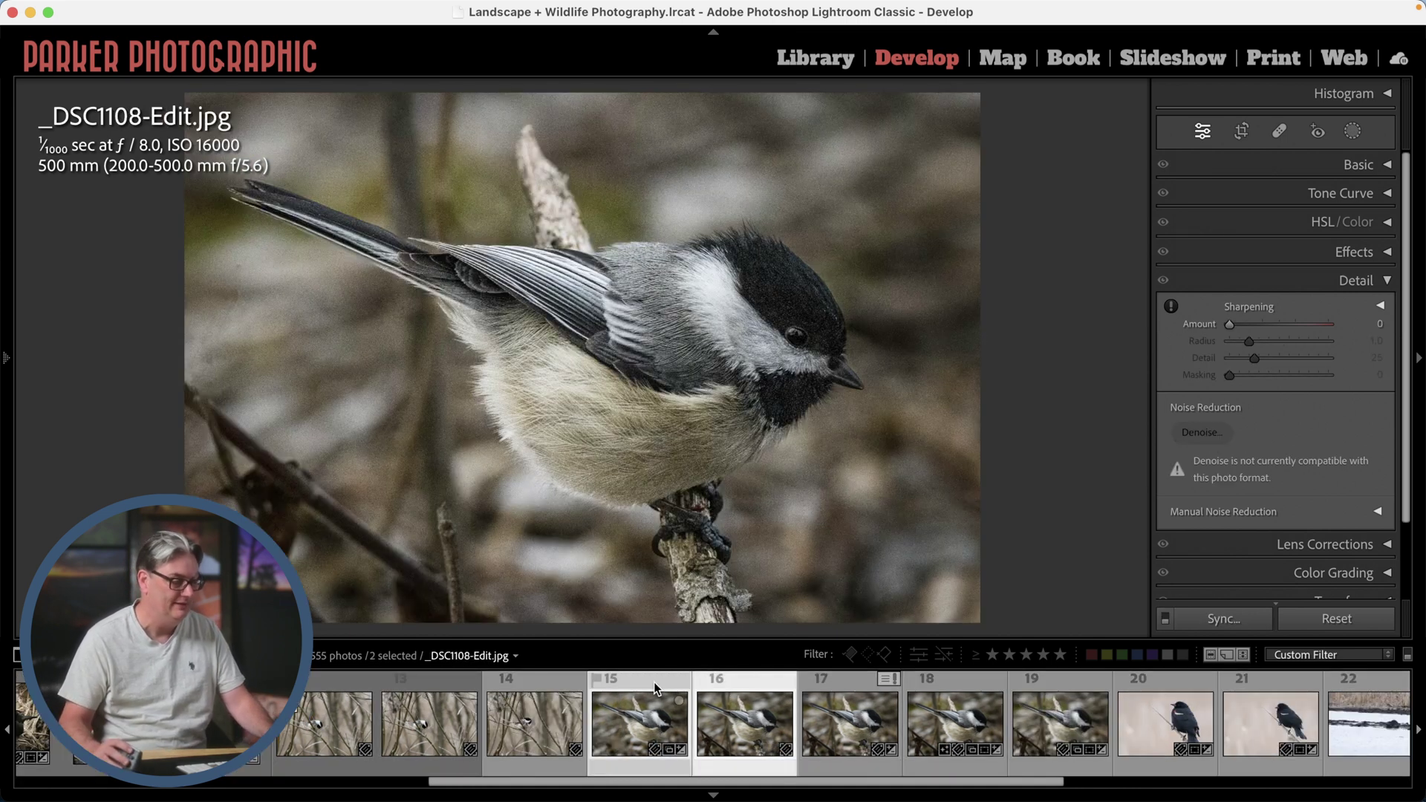
- Use C to show _DSC1108-Edit.jpg beside the smoother _DSC1108-Edit-Edit.psd in Compare view
{"action": "key", "text": "c"}
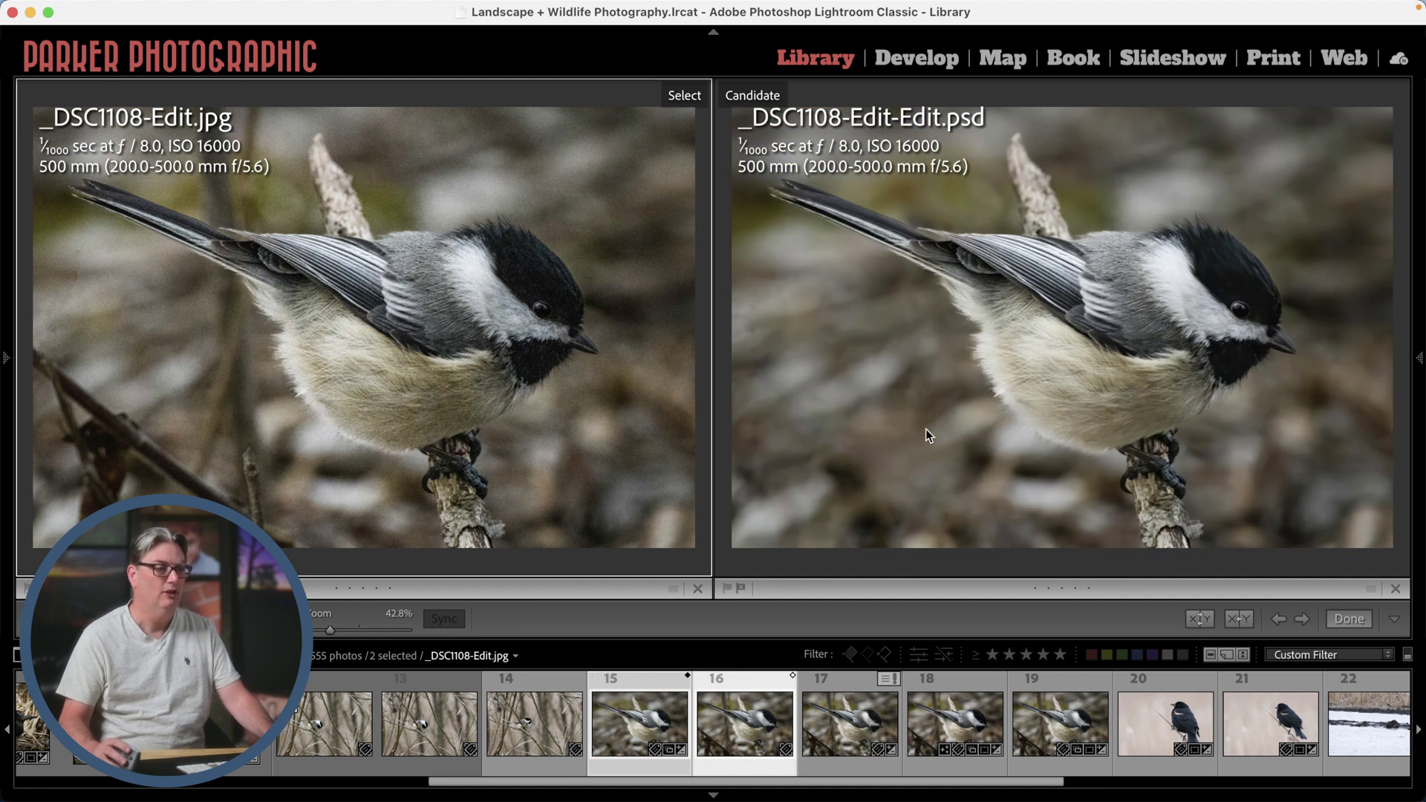